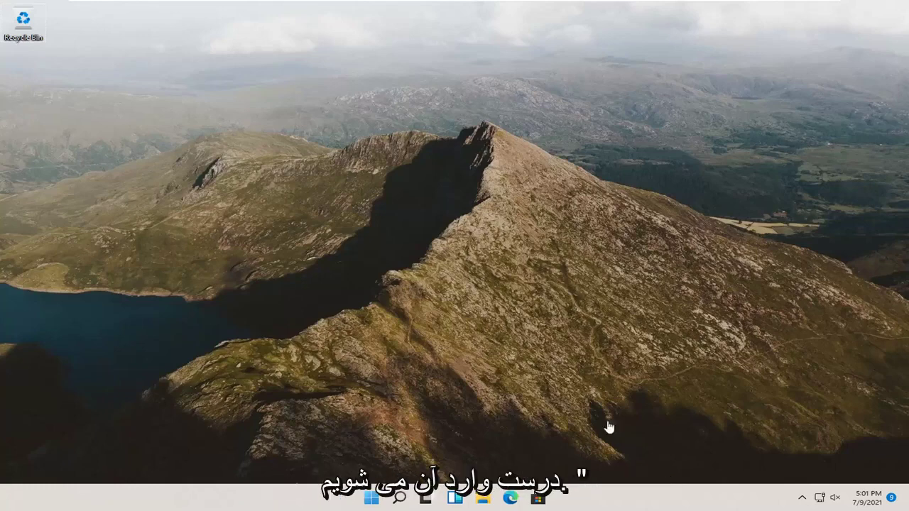
# - Search the web for "recuva" in Microsoft Edge and open the Recuva page on ccleaner.com
pyautogui.click(510, 500)
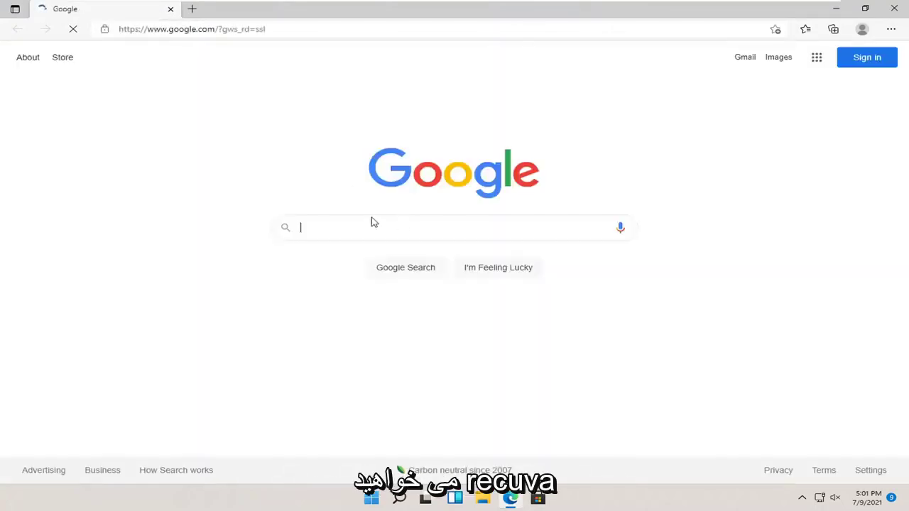
pyautogui.click(185, 28)
pyautogui.write('recuva')
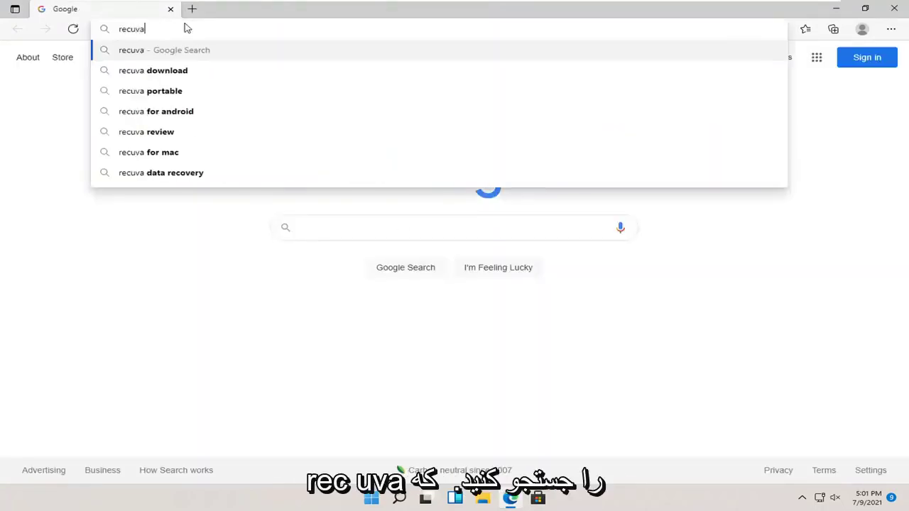
pyautogui.press('Return')
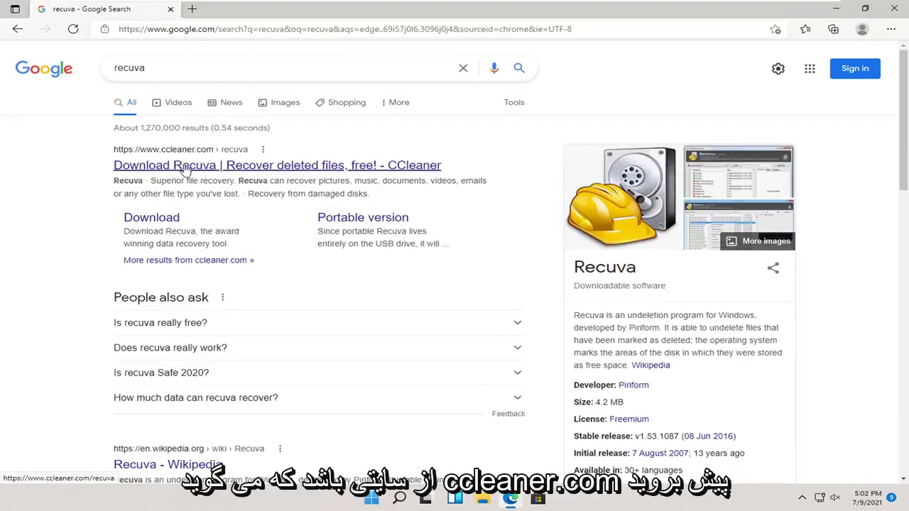
pyautogui.click(185, 168)
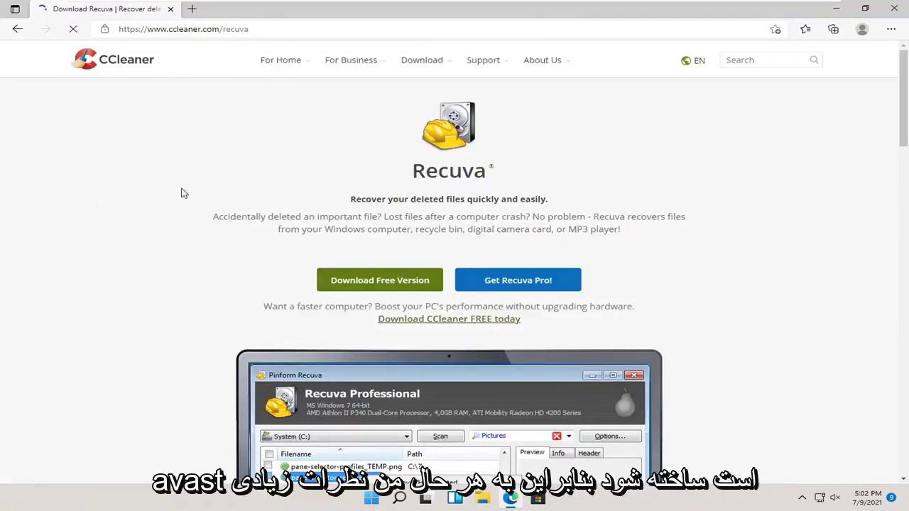
# - Download the free version of Recuva from the CCleaner site
pyautogui.scroll(-1, 364, 242)
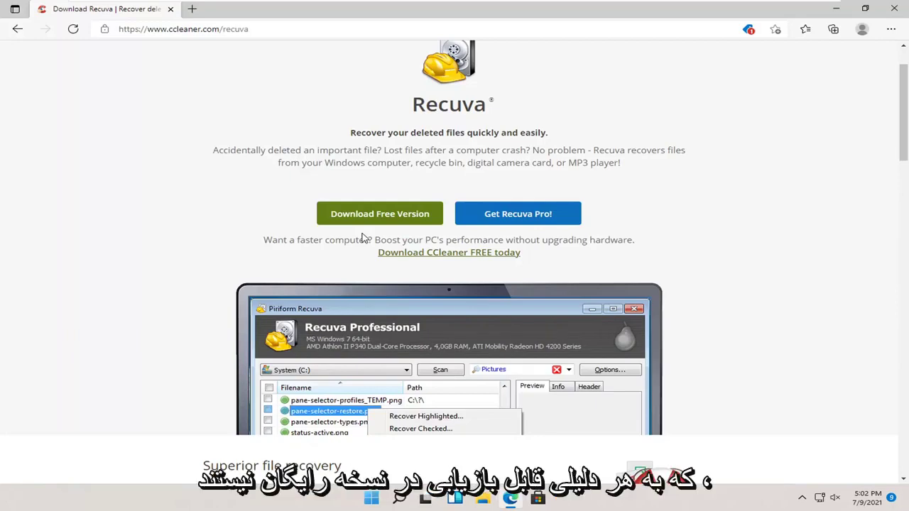
pyautogui.scroll(-3, 365, 238)
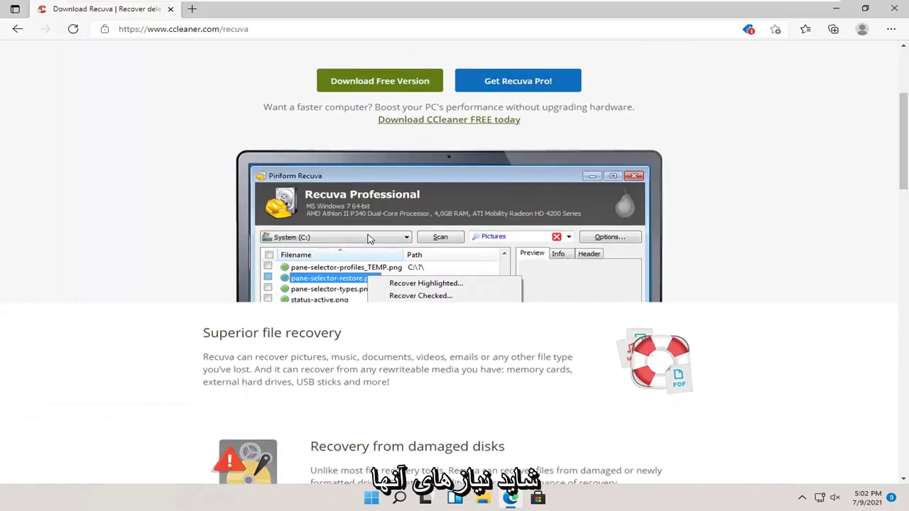
pyautogui.scroll(4, 367, 238)
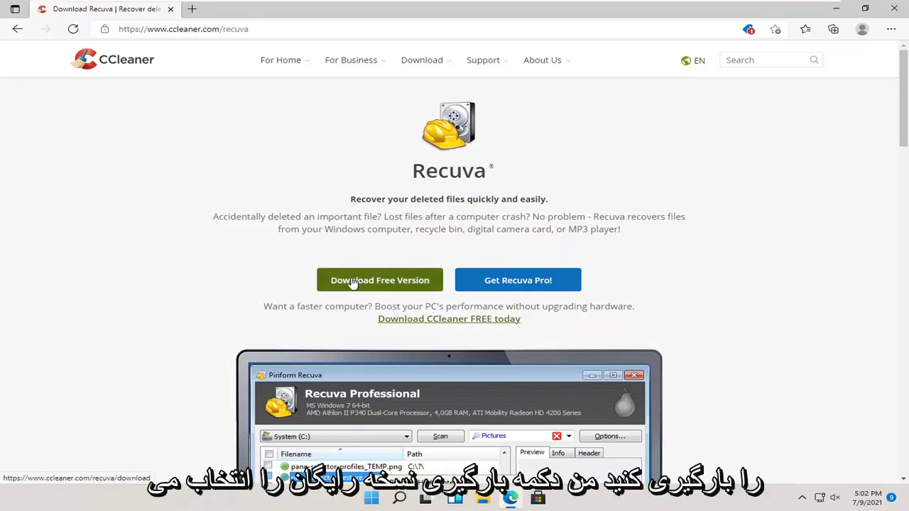
pyautogui.click(403, 287)
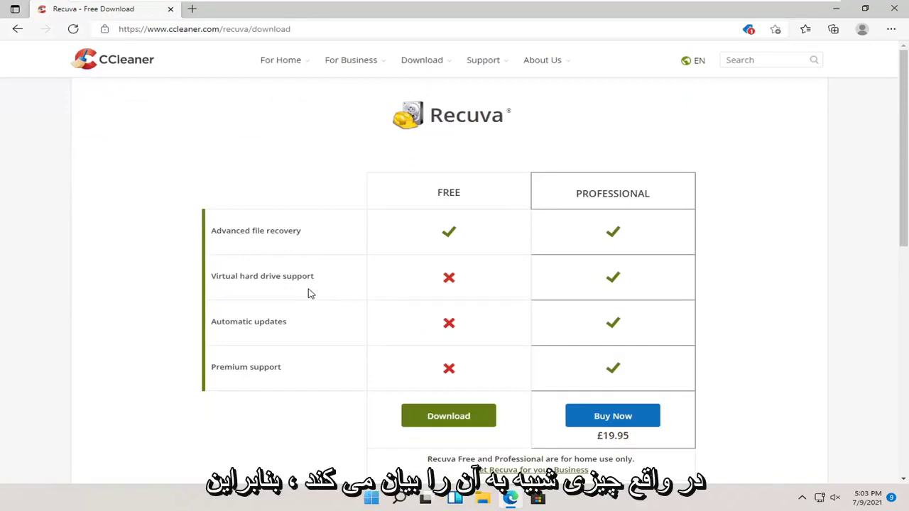
pyautogui.scroll(-1, 311, 294)
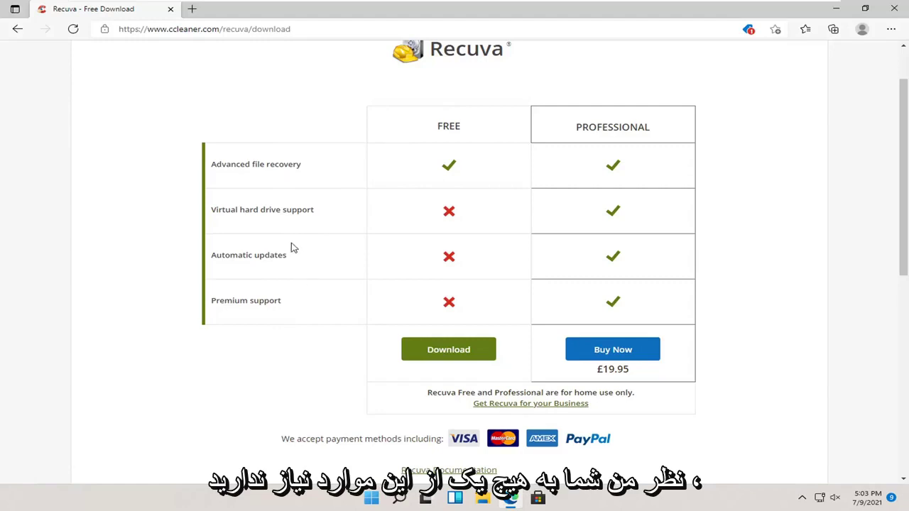
pyautogui.click(431, 353)
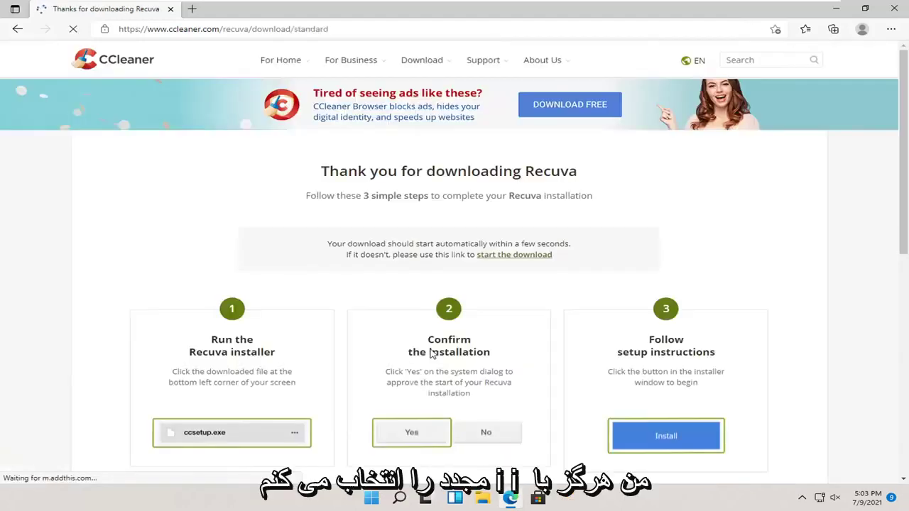
# - Run the downloaded rcsetup153.exe installer, approve its launch, and move the setup window slightly up
pyautogui.scroll(-2, 386, 310)
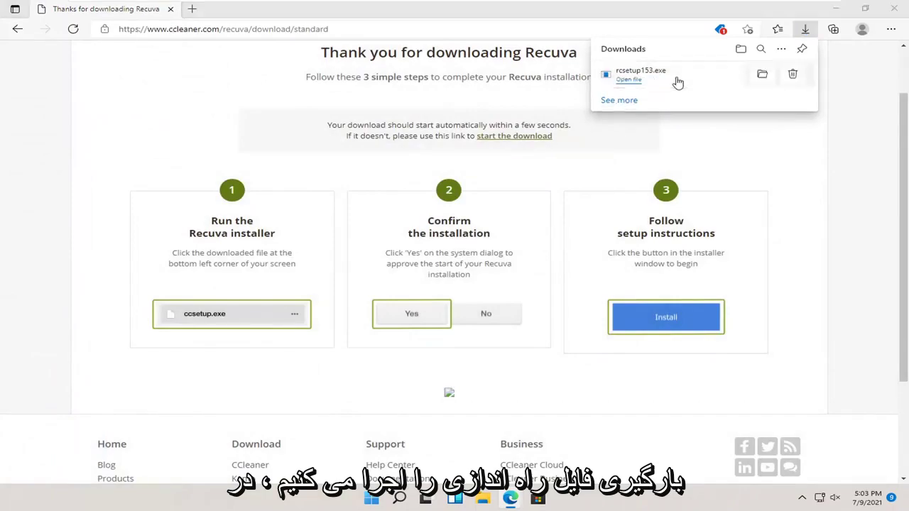
pyautogui.click(677, 83)
pyautogui.click(377, 341)
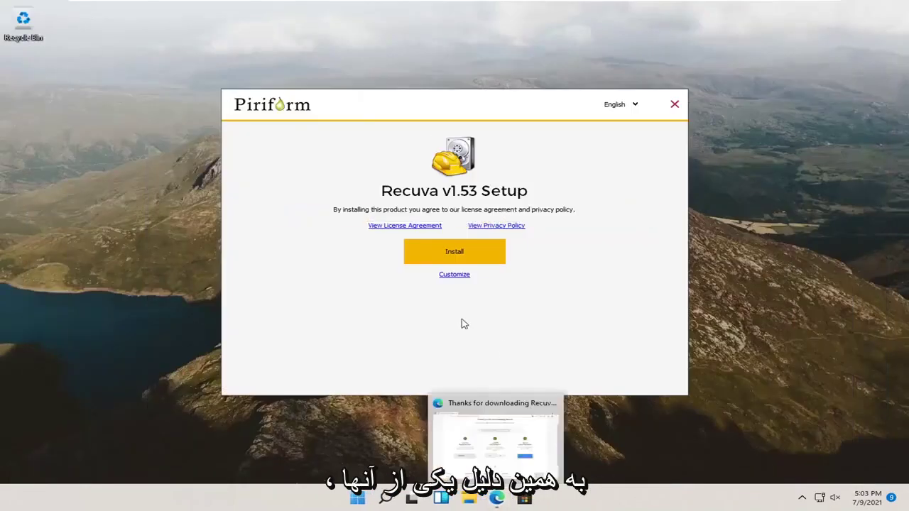
pyautogui.moveTo(416, 99); pyautogui.dragTo(420, 89)
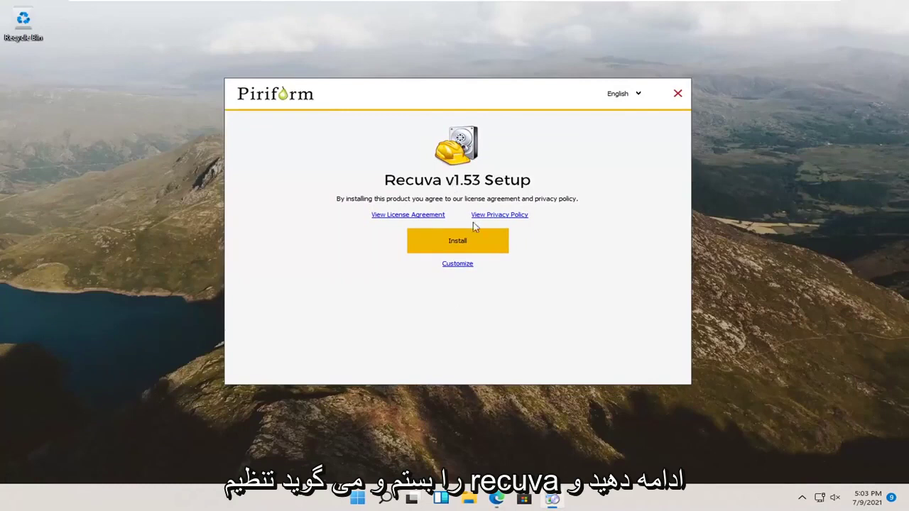
# - Customize the Recuva setup so that only Add Desktop Shortcut is enabled, and install the program
pyautogui.click(451, 270)
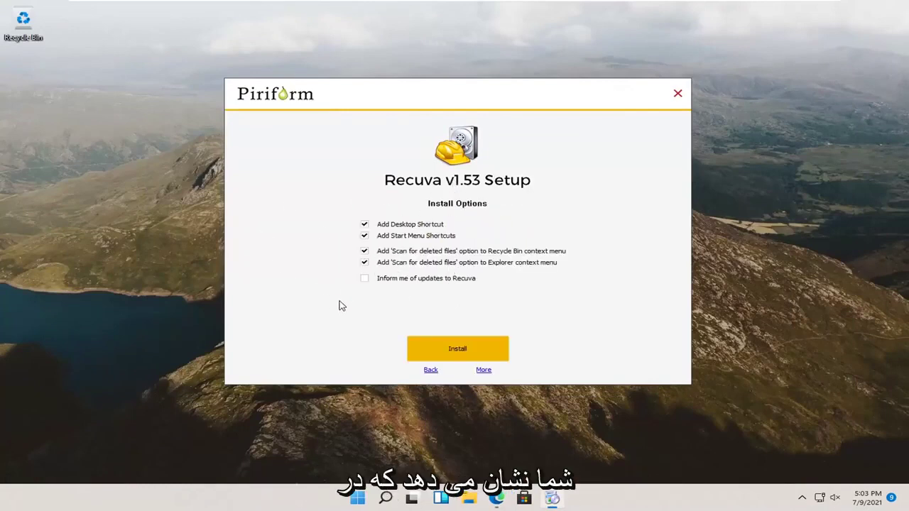
pyautogui.click(391, 226)
pyautogui.click(392, 237)
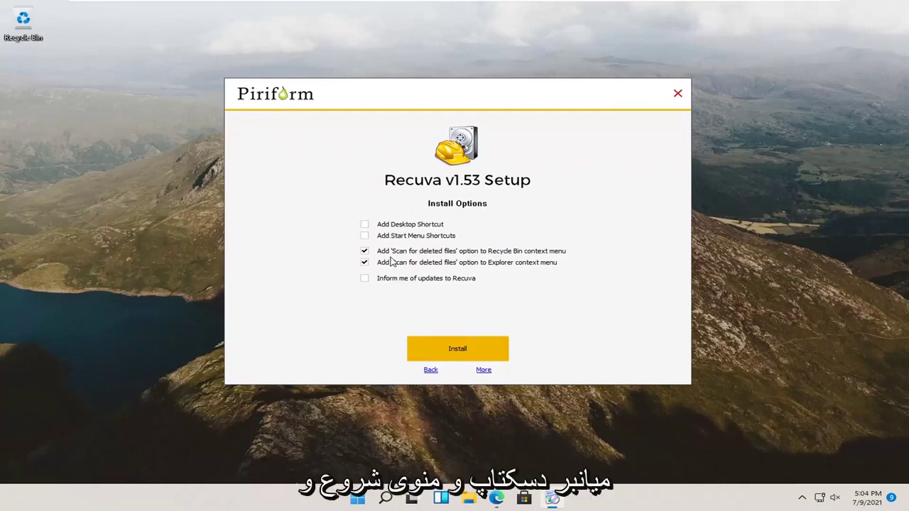
pyautogui.click(390, 255)
pyautogui.click(388, 265)
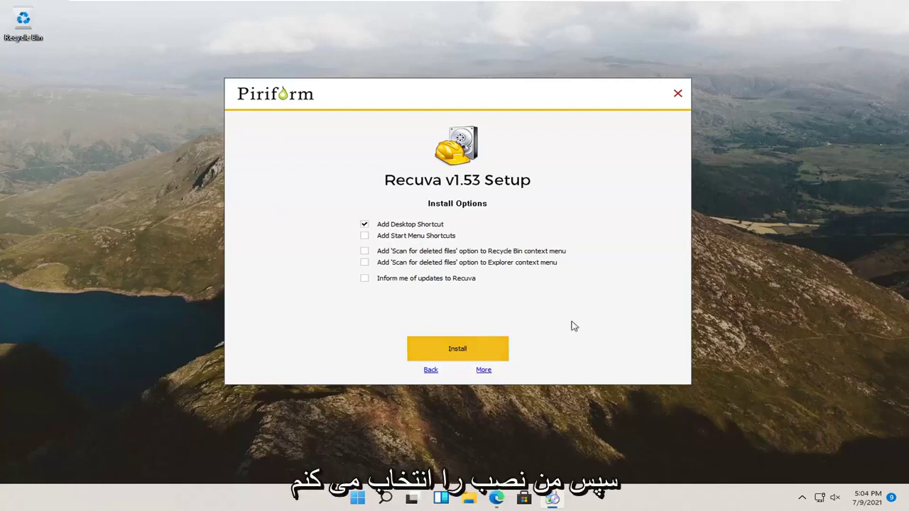
pyautogui.click(449, 350)
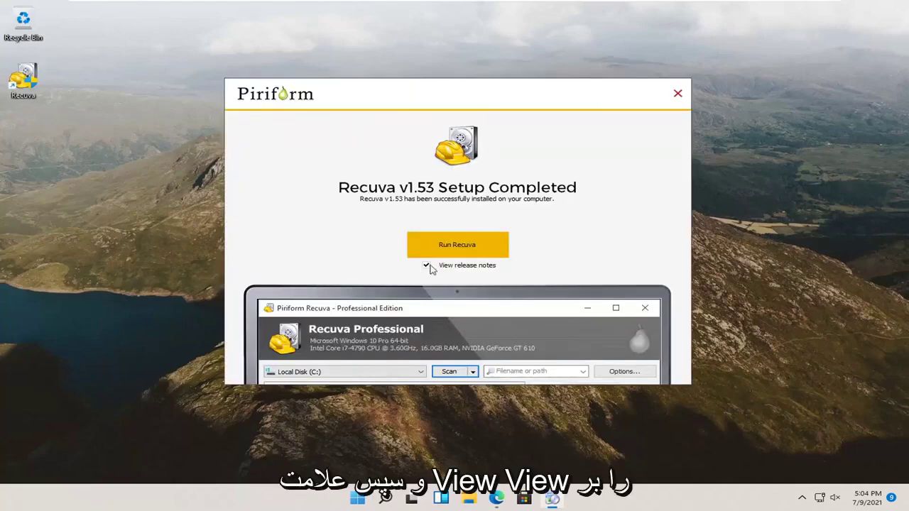
# - Launch Recuva without viewing the release notes and set the recovery wizard to look for All Files
pyautogui.click(427, 265)
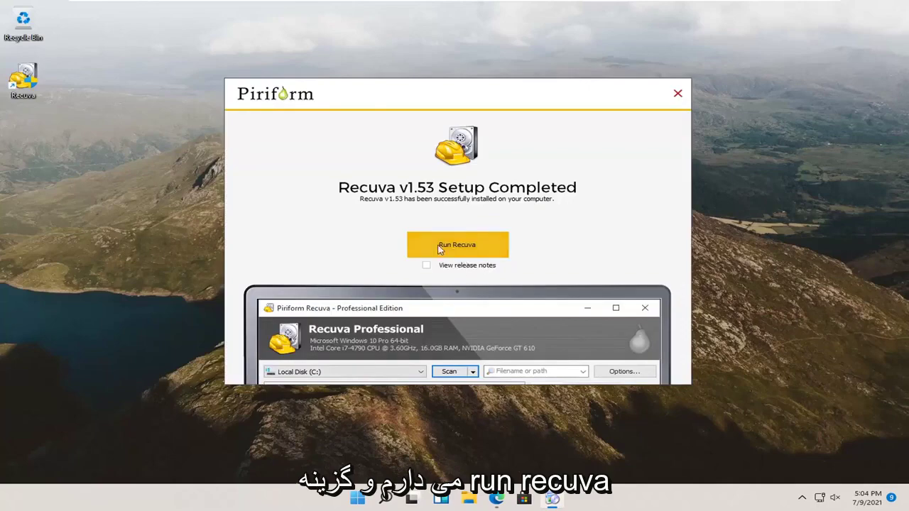
pyautogui.click(455, 246)
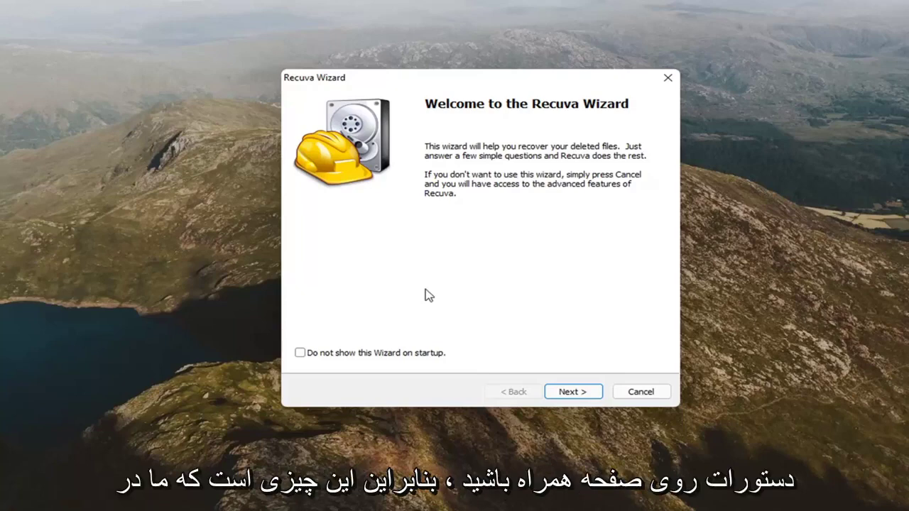
pyautogui.click(581, 398)
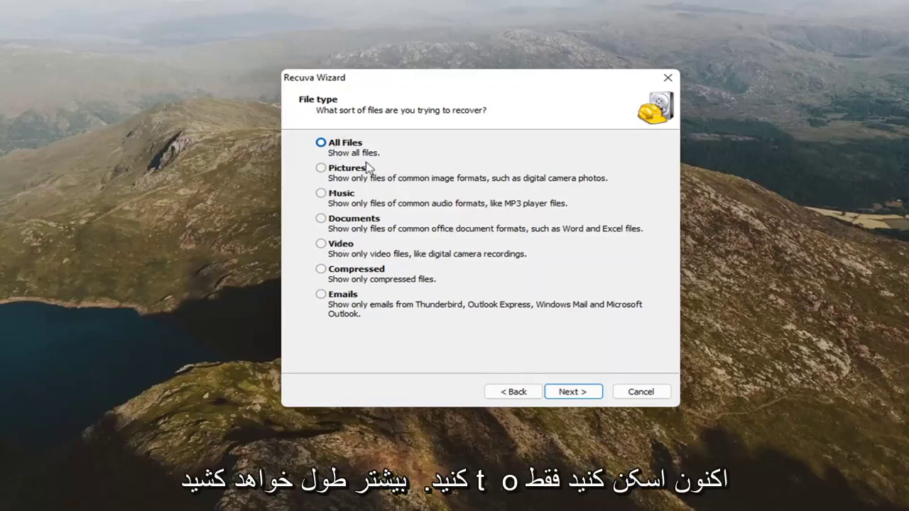
pyautogui.click(571, 393)
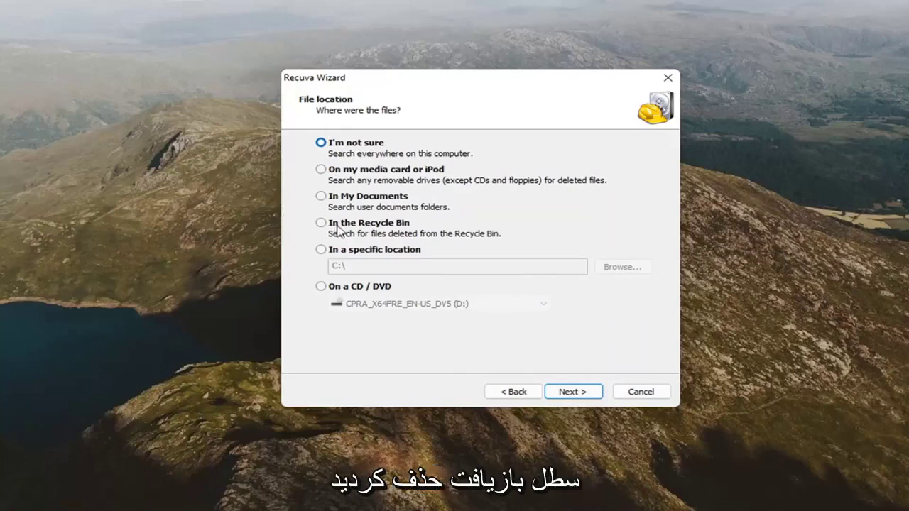
# - Set the file location to "I'm not sure", run the scan without Deep Scan, and dismiss the drive warning
pyautogui.click(332, 226)
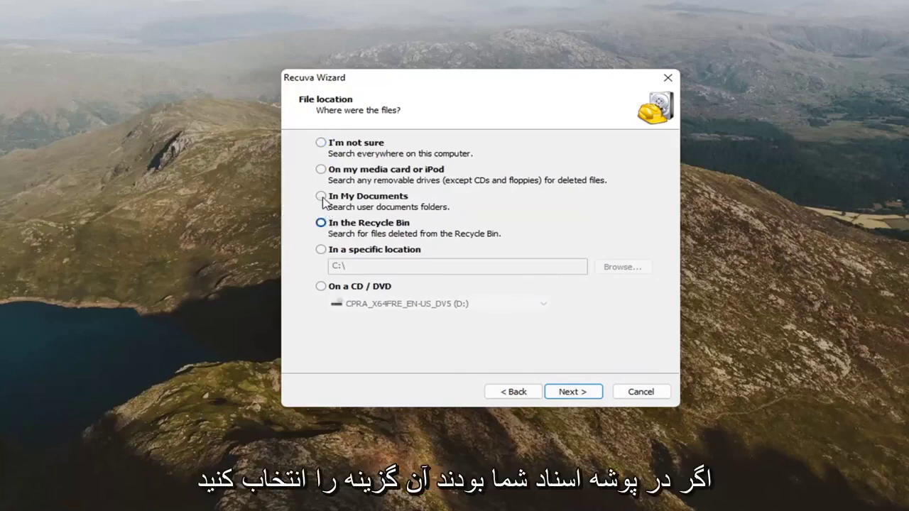
pyautogui.click(323, 198)
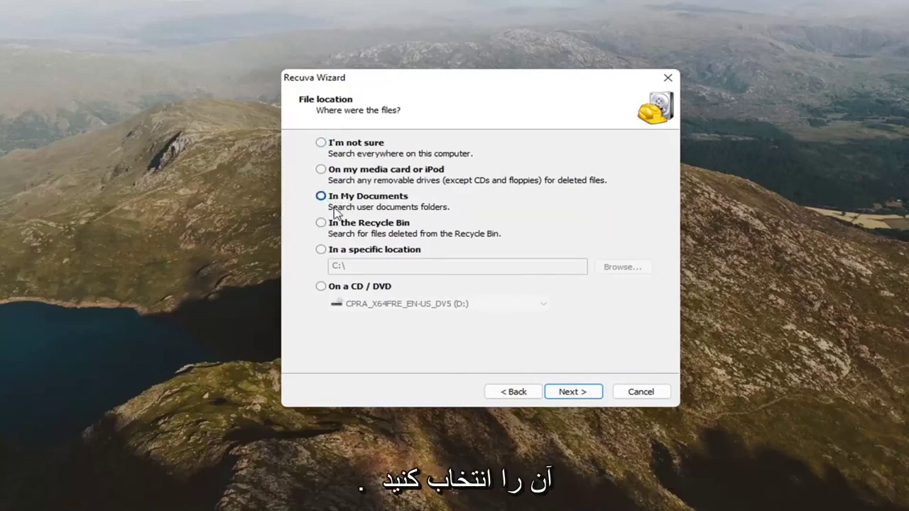
pyautogui.click(321, 143)
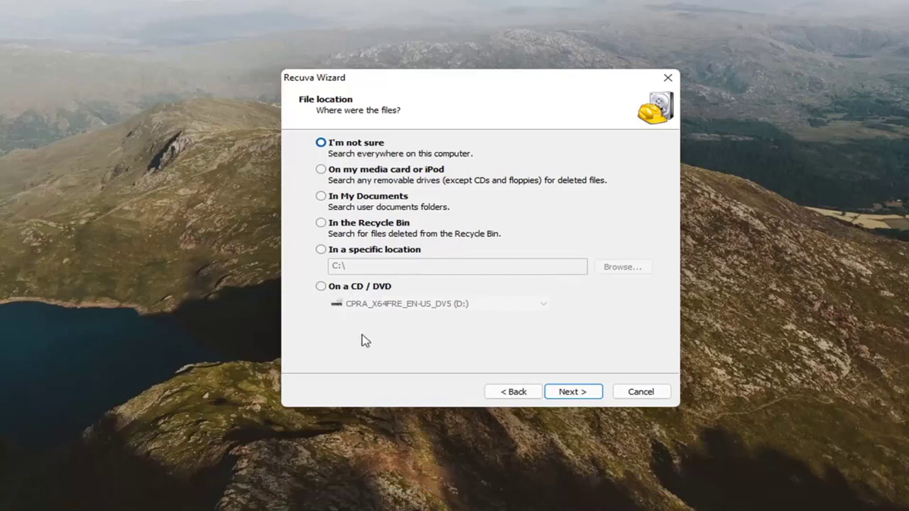
pyautogui.click(570, 395)
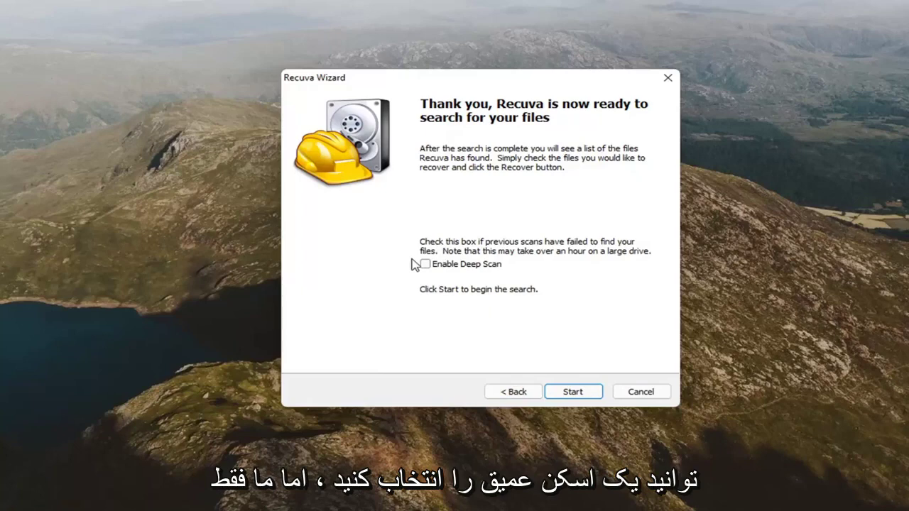
pyautogui.click(568, 393)
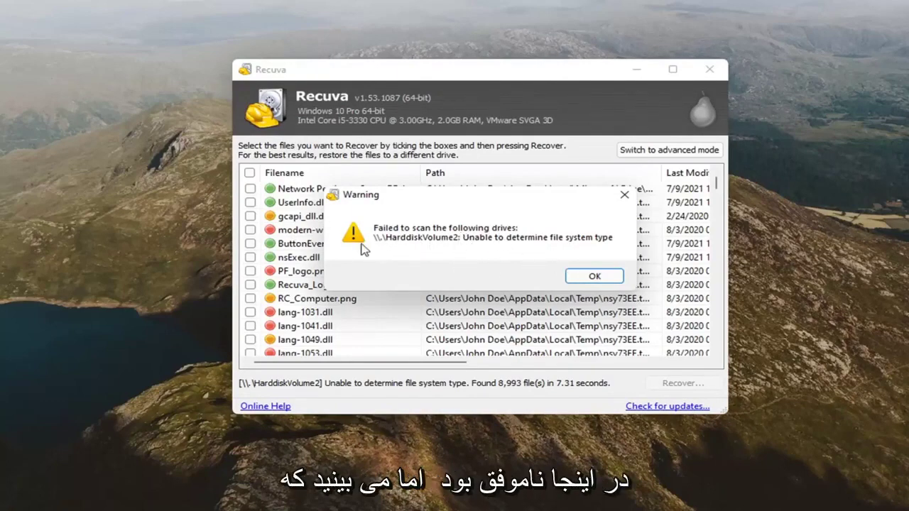
pyautogui.click(598, 275)
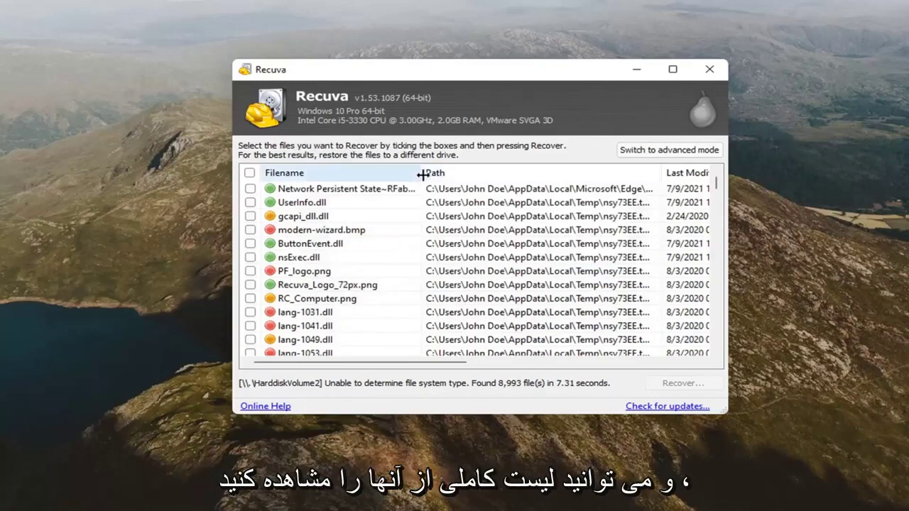
# - Enlarge the Recuva window and widen the Filename and Path columns of the scan results
pyautogui.moveTo(421, 175); pyautogui.dragTo(451, 177)
pyautogui.moveTo(719, 407); pyautogui.dragTo(848, 473)
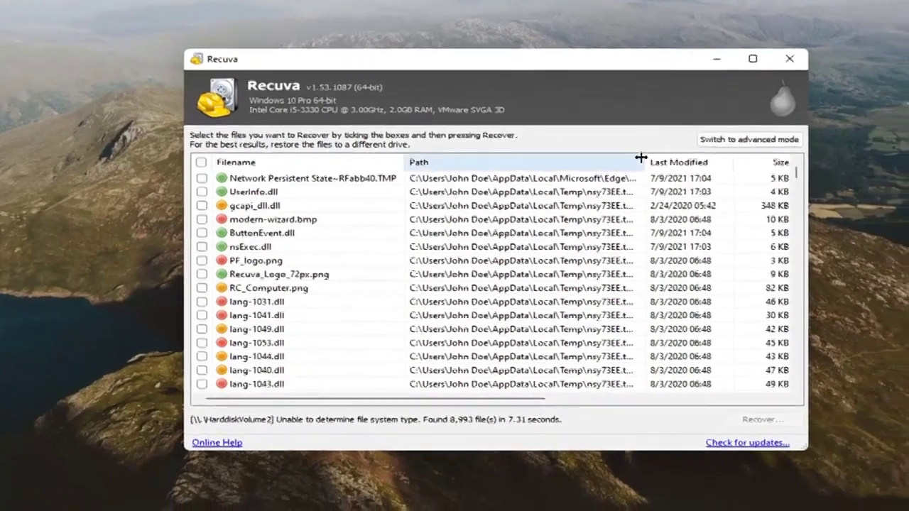
pyautogui.moveTo(642, 158); pyautogui.dragTo(698, 161)
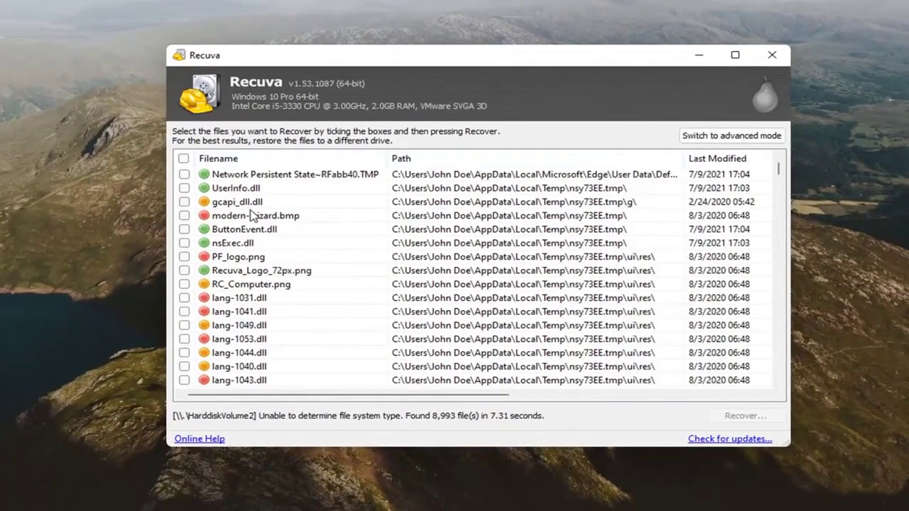
# - Sort the found files by Last Modified and finally by Path
pyautogui.moveTo(778, 169); pyautogui.dragTo(315, 244)
pyautogui.click(710, 158)
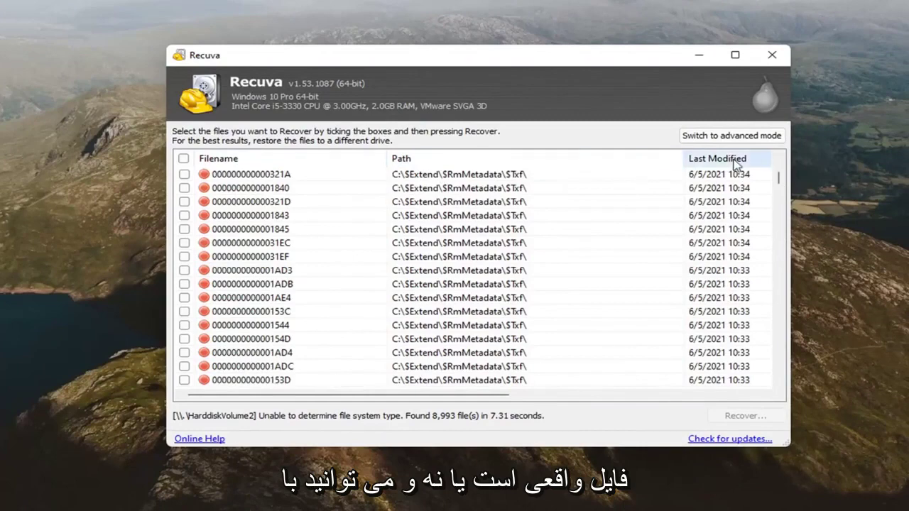
pyautogui.click(429, 158)
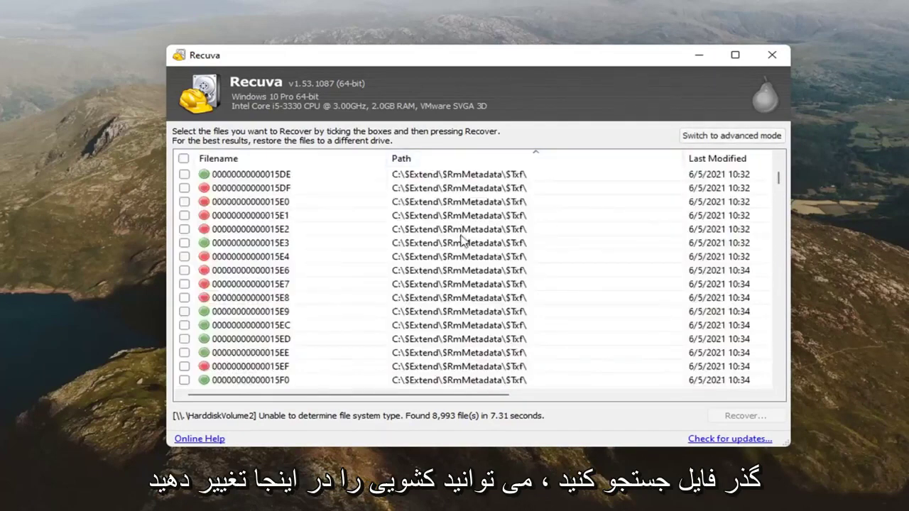
# - Browse the files near the end of the results and examine their Size, State and Comment columns
pyautogui.moveTo(779, 179); pyautogui.dragTo(763, 376)
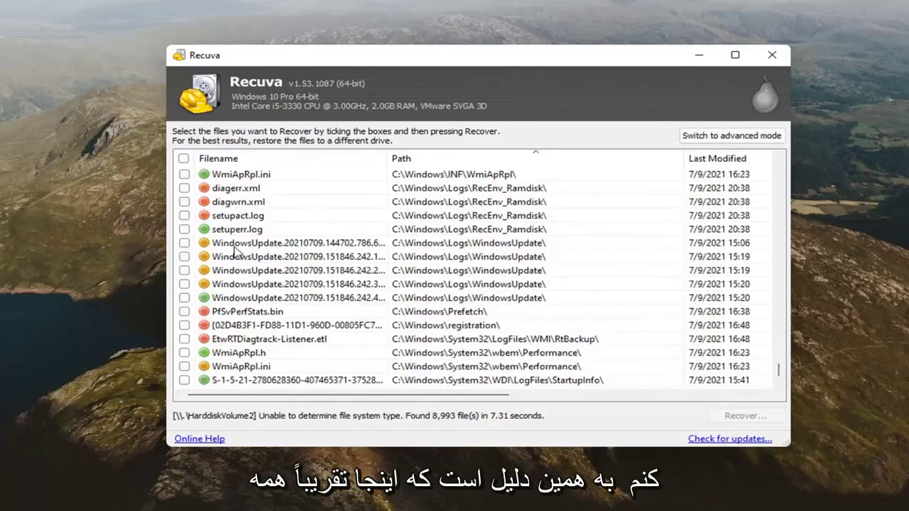
pyautogui.scroll(5, 236, 250)
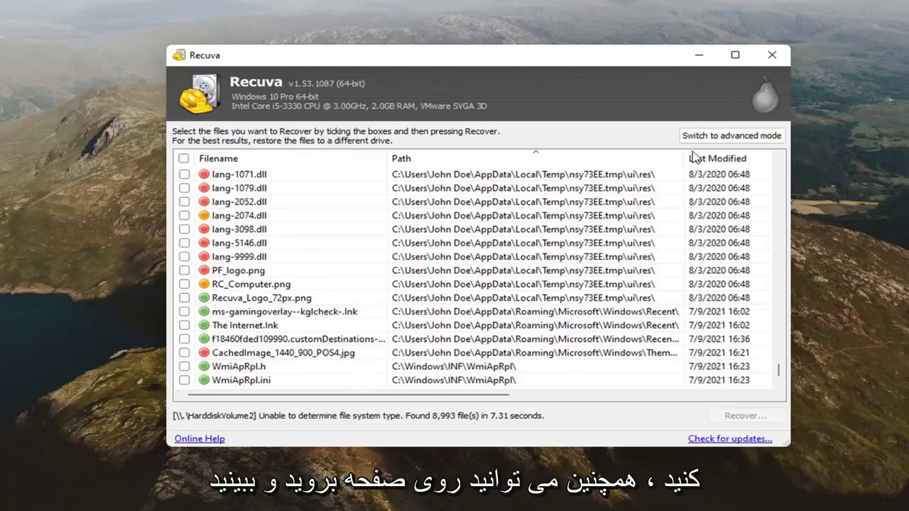
pyautogui.moveTo(419, 396); pyautogui.dragTo(628, 398)
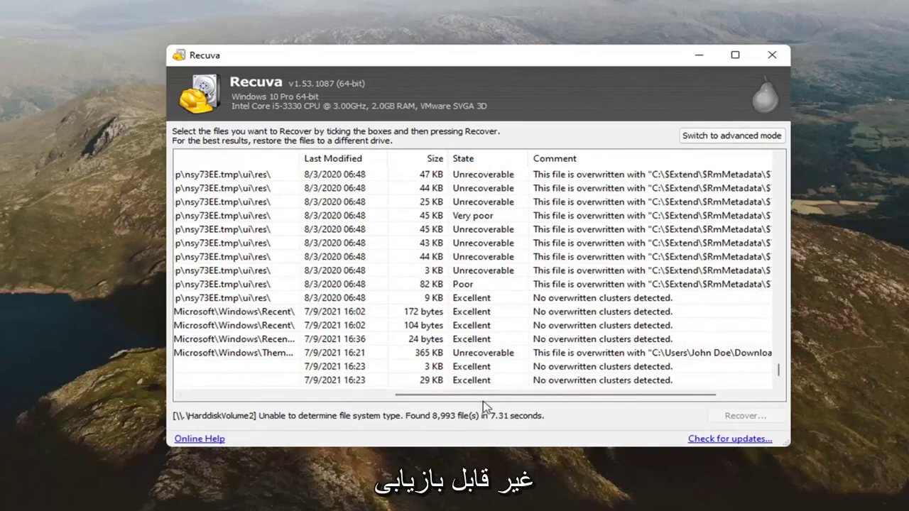
pyautogui.moveTo(422, 397); pyautogui.dragTo(213, 397)
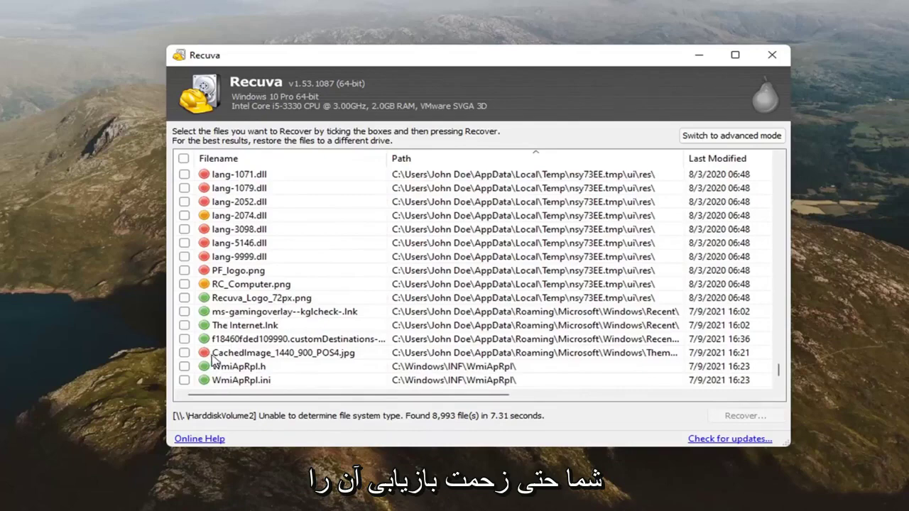
# - Select RC_Computer.png in the scan results and check its Size, State and Comment columns
pyautogui.moveTo(252, 395)
pyautogui.mouseDown()
pyautogui.moveTo(440, 391)
pyautogui.moveTo(253, 395)
pyautogui.mouseUp()
pyautogui.click(690, 285)
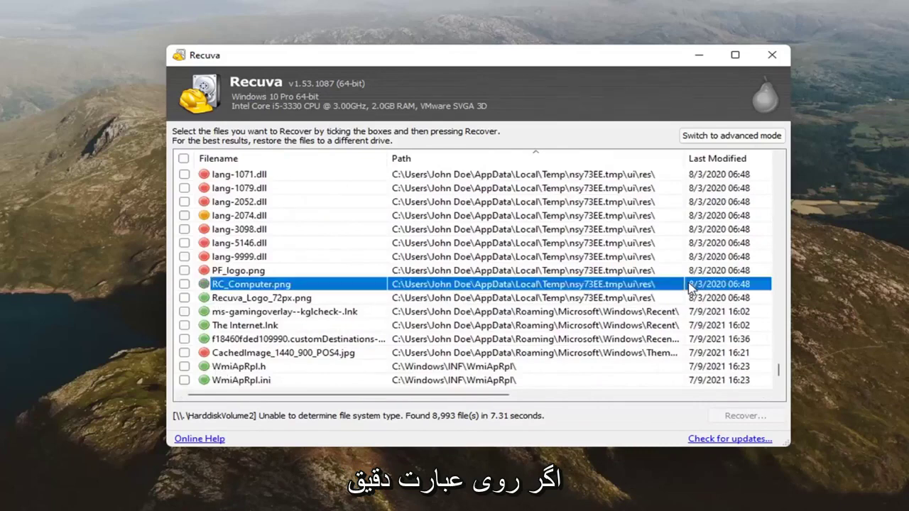
pyautogui.moveTo(440, 395); pyautogui.dragTo(637, 402)
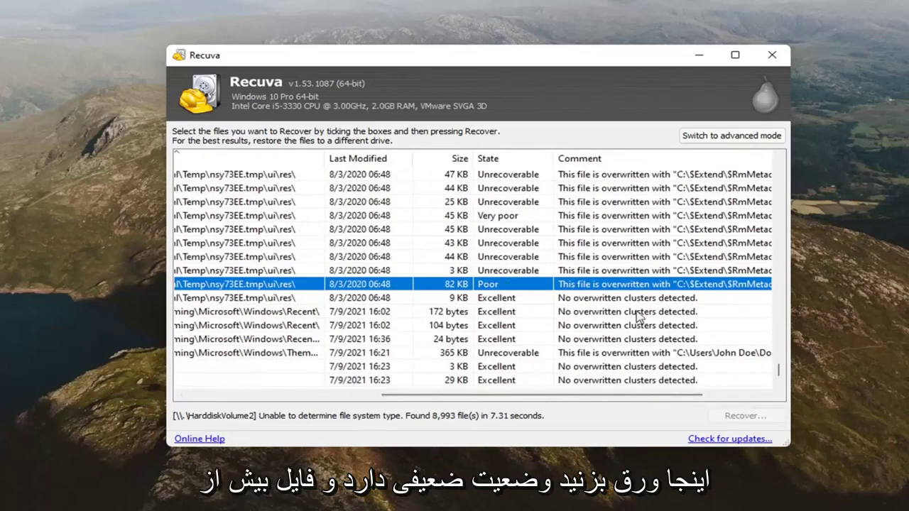
pyautogui.moveTo(519, 400); pyautogui.dragTo(341, 404)
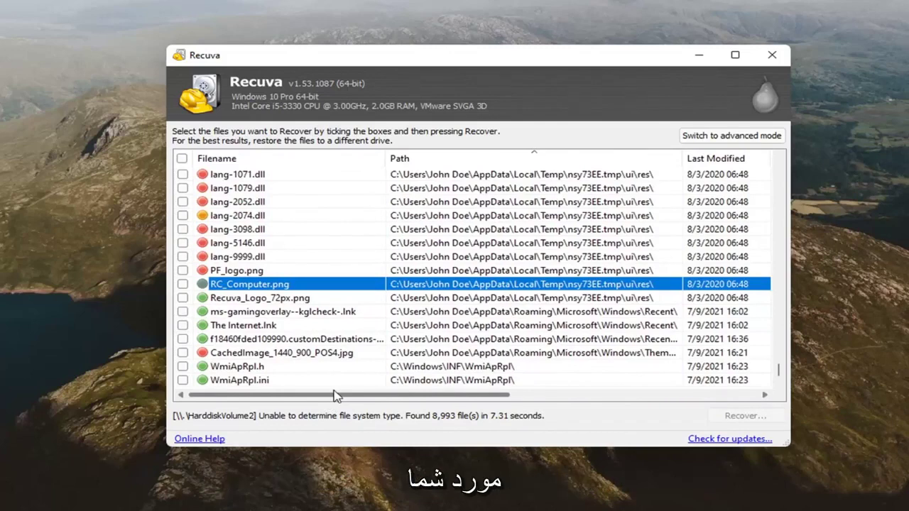
# - Mark the green-rated file The Internet.lnk for recovery in the scan results
pyautogui.click(263, 313)
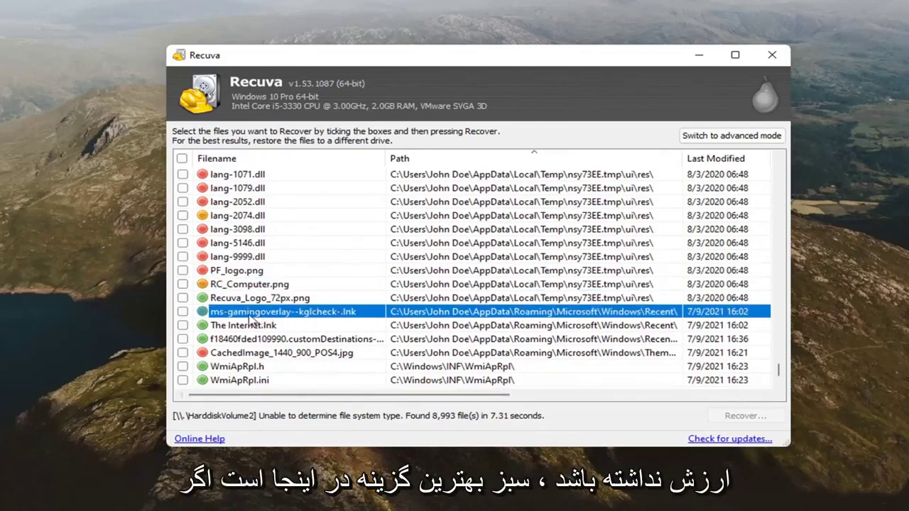
pyautogui.scroll(-1, 250, 321)
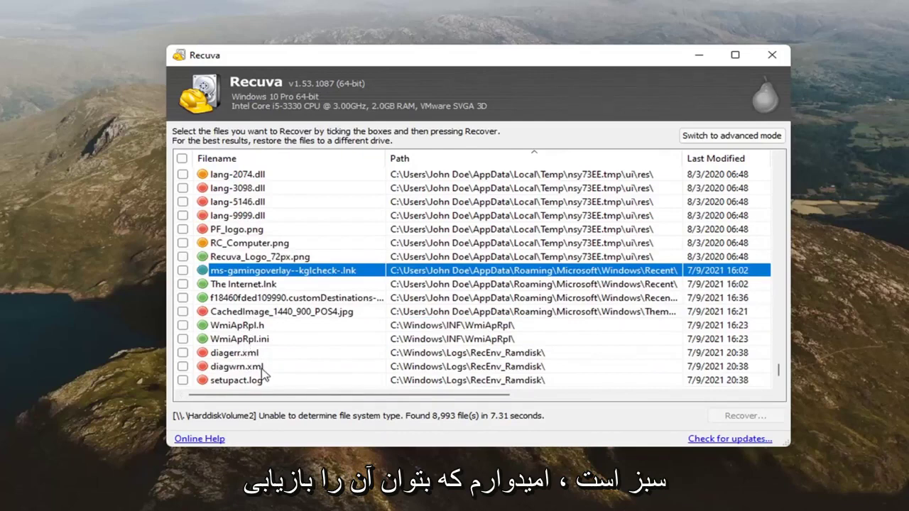
pyautogui.click(265, 284)
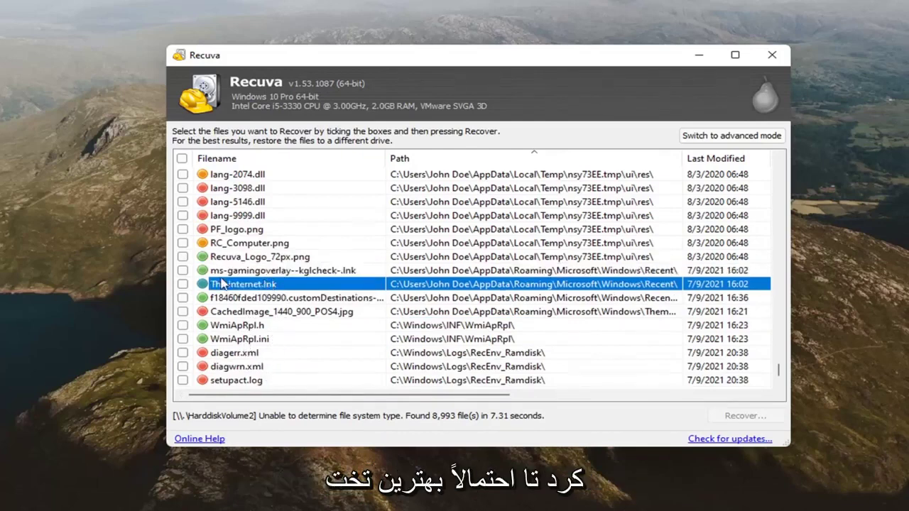
pyautogui.click(183, 284)
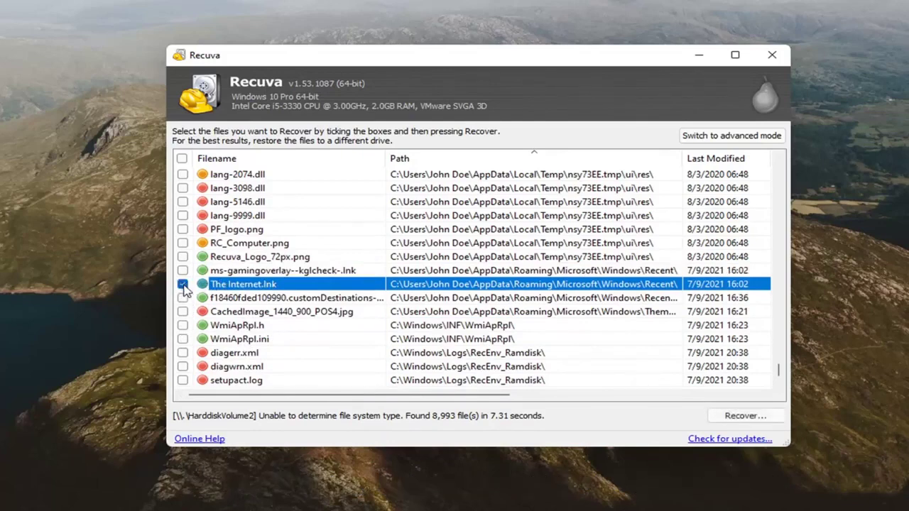
# - Recover The Internet.lnk to the Desktop, accepting the restore to the same drive, and place its icon below the Recuva shortcut
pyautogui.click(736, 419)
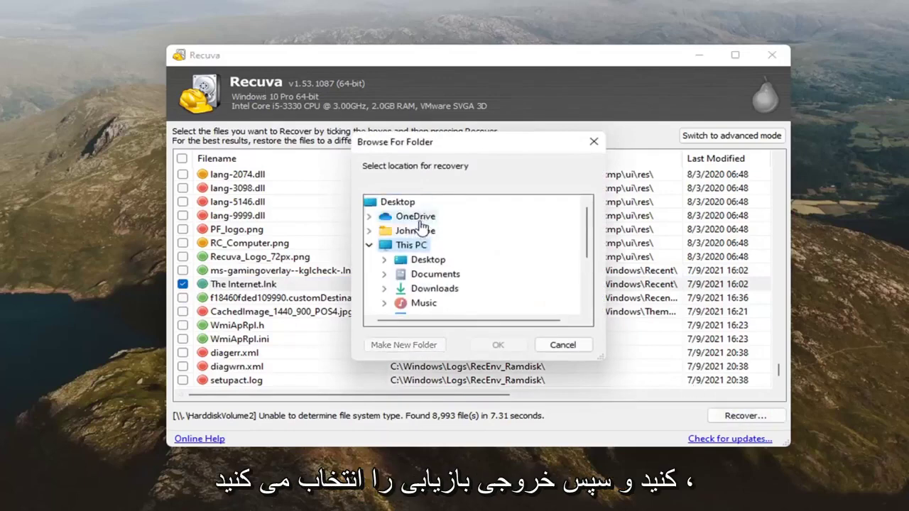
pyautogui.click(420, 260)
pyautogui.click(505, 346)
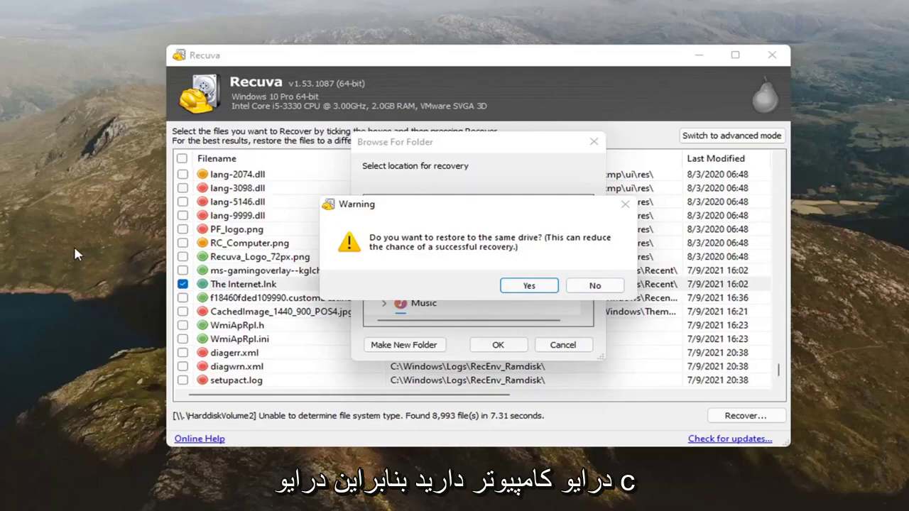
pyautogui.click(530, 286)
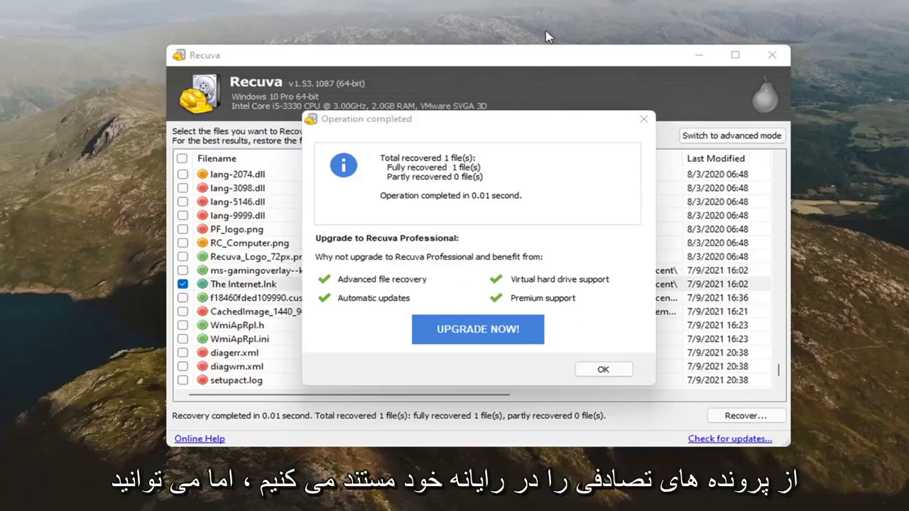
pyautogui.click(643, 119)
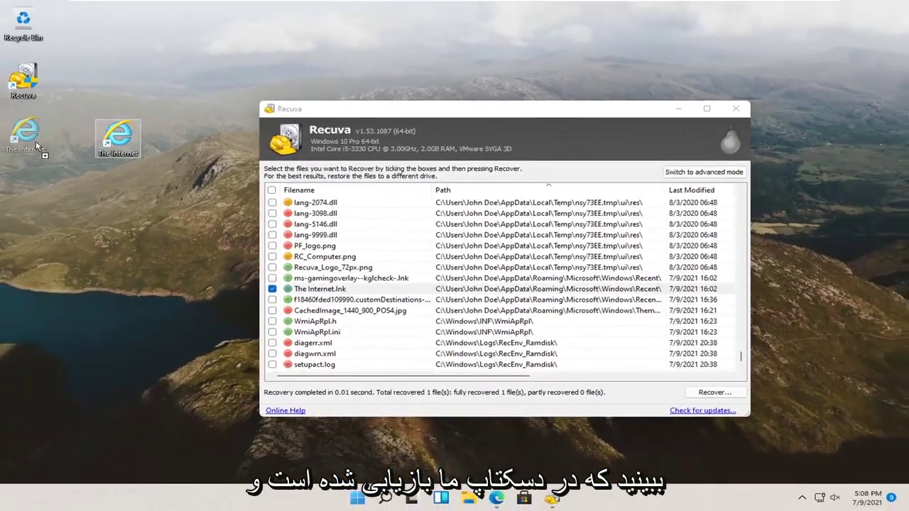
pyautogui.moveTo(36, 140); pyautogui.dragTo(37, 141)
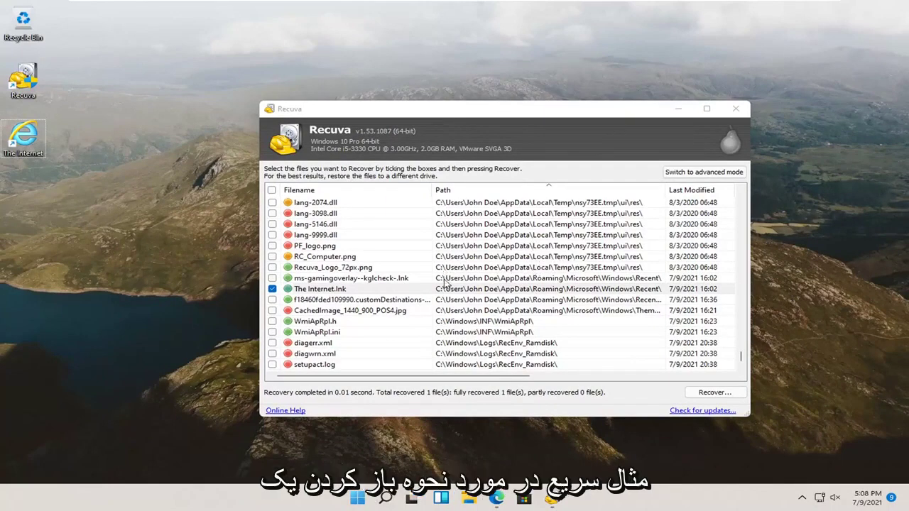
# - Sort the found files by Filename in ascending order and browse through the list
pyautogui.scroll(-4, 446, 284)
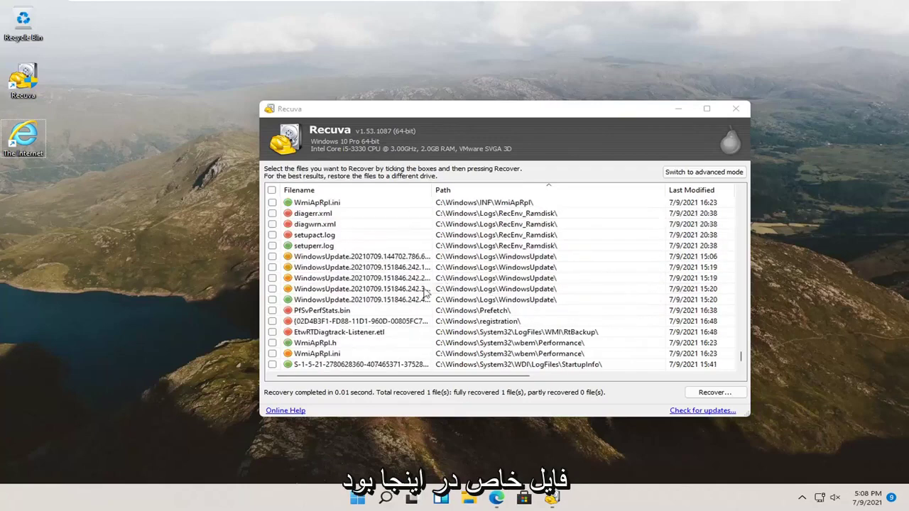
pyautogui.click(335, 194)
pyautogui.click(335, 194)
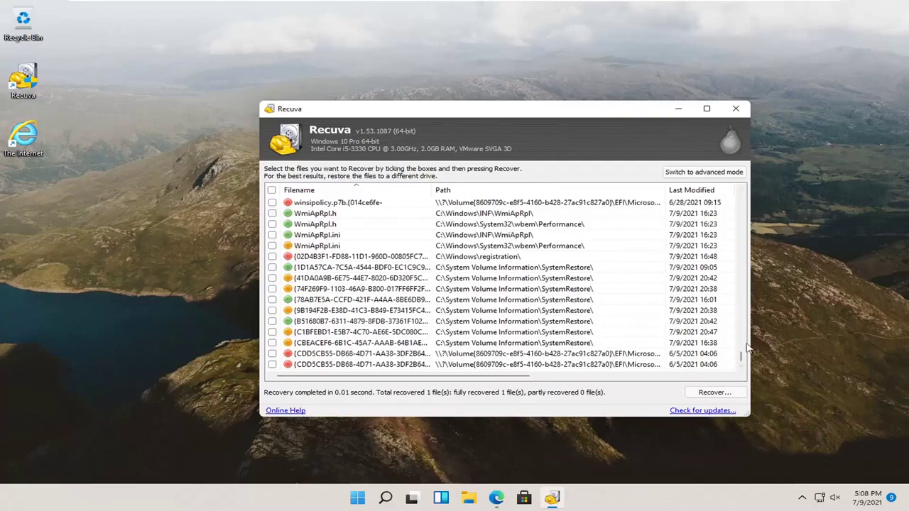
pyautogui.scroll(10, 422, 294)
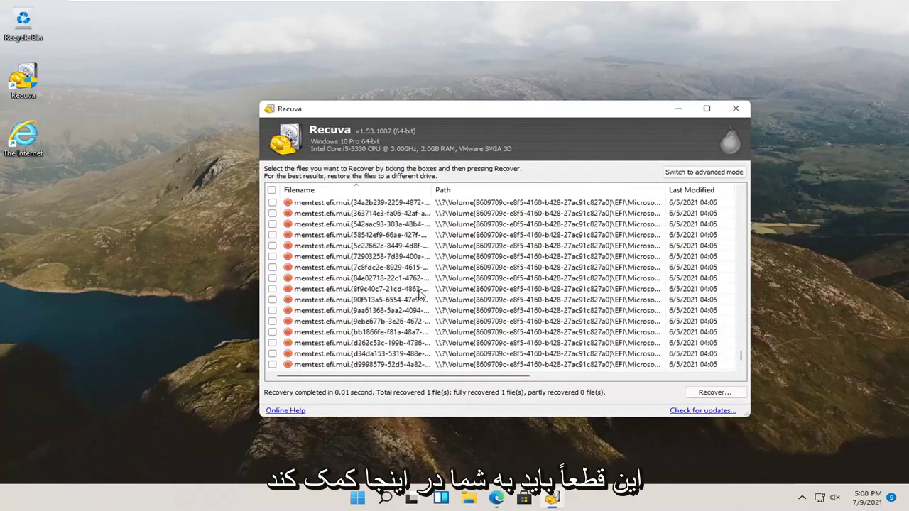
pyautogui.scroll(10, 415, 297)
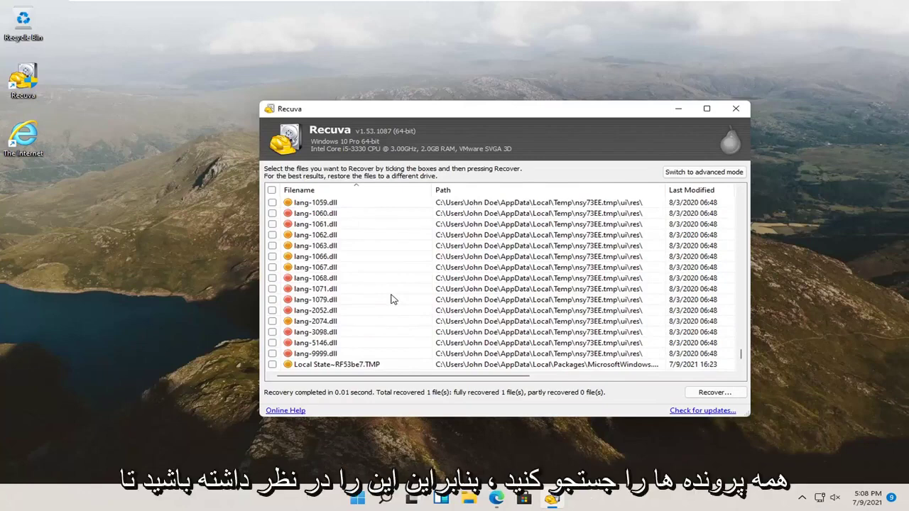
# - Switch Recuva to advanced mode and view the drives available for scanning, keeping All Local Disks selected
pyautogui.click(690, 173)
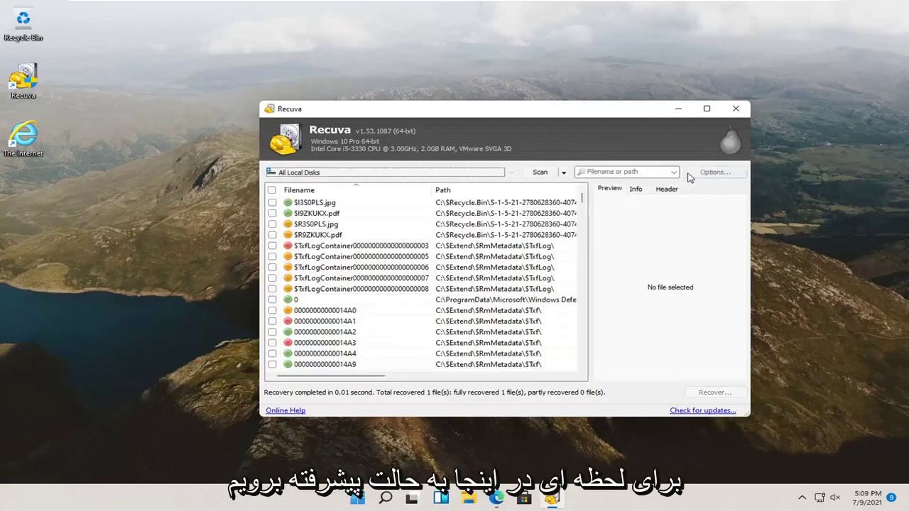
pyautogui.click(337, 173)
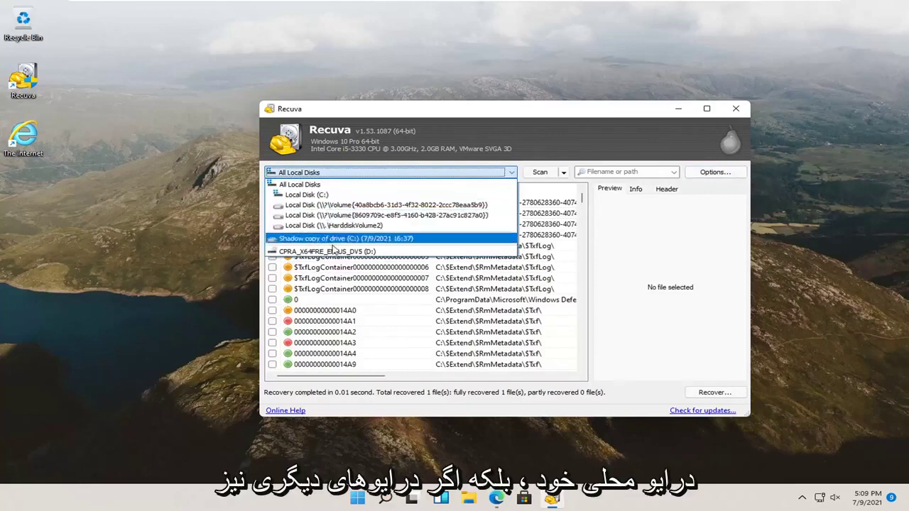
pyautogui.click(579, 246)
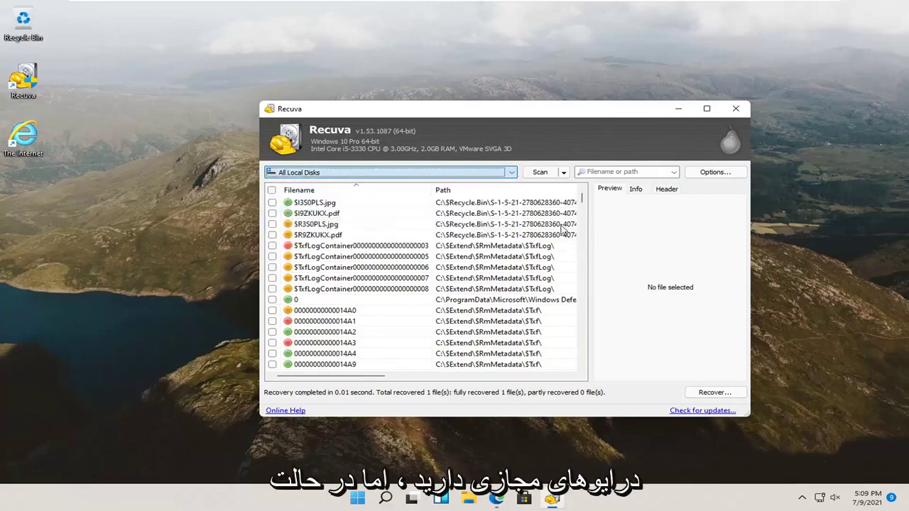
# - Select the found file named 0 and examine its path, size, state and timestamps in the file info
pyautogui.click(576, 246)
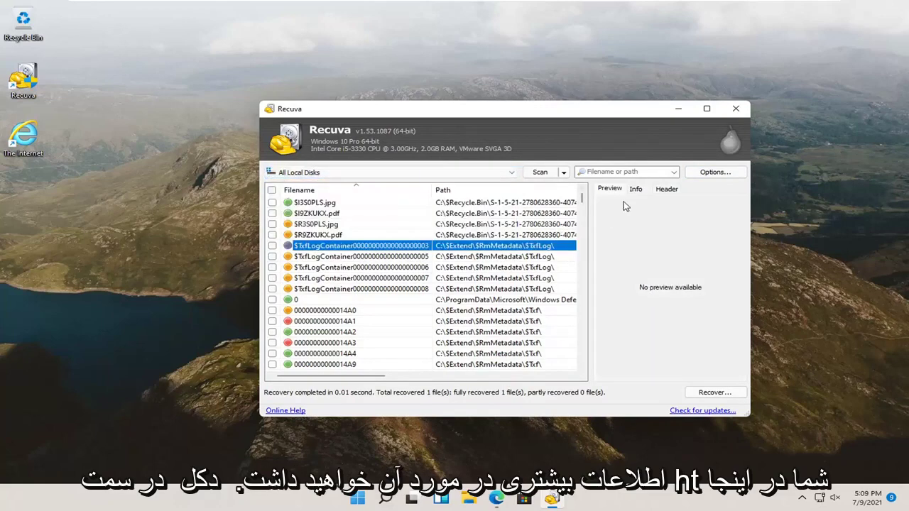
pyautogui.click(331, 301)
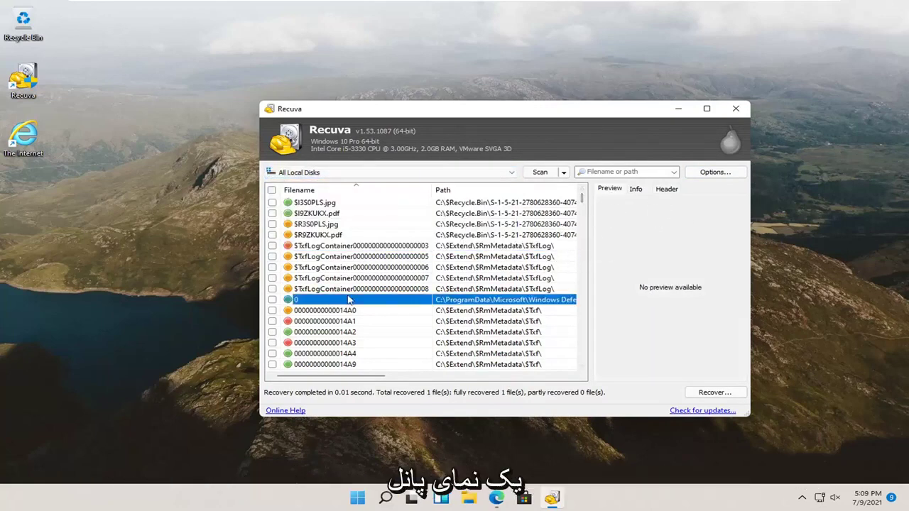
pyautogui.click(640, 191)
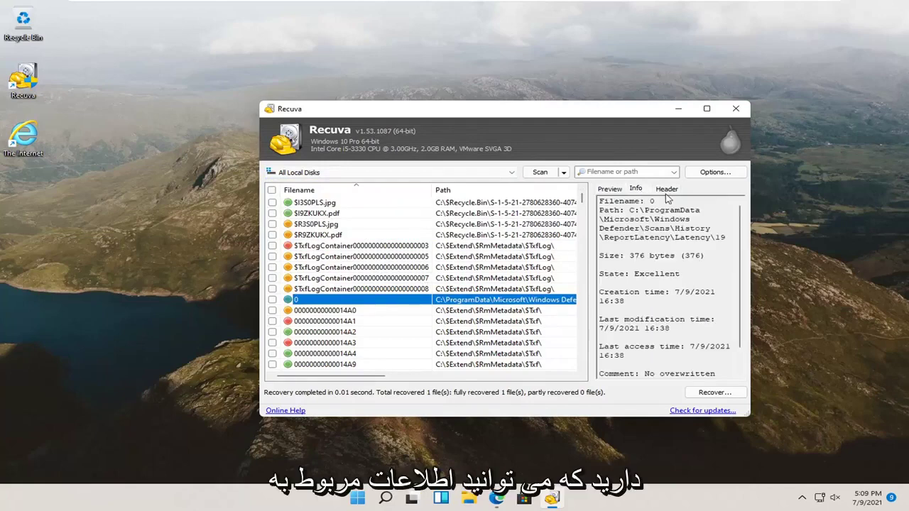
pyautogui.moveTo(639, 320); pyautogui.dragTo(670, 319)
pyautogui.moveTo(630, 292); pyautogui.dragTo(665, 273)
# - Examine the hexadecimal header data of the found file named 0
pyautogui.click(667, 188)
pyautogui.moveTo(616, 211); pyautogui.dragTo(654, 284)
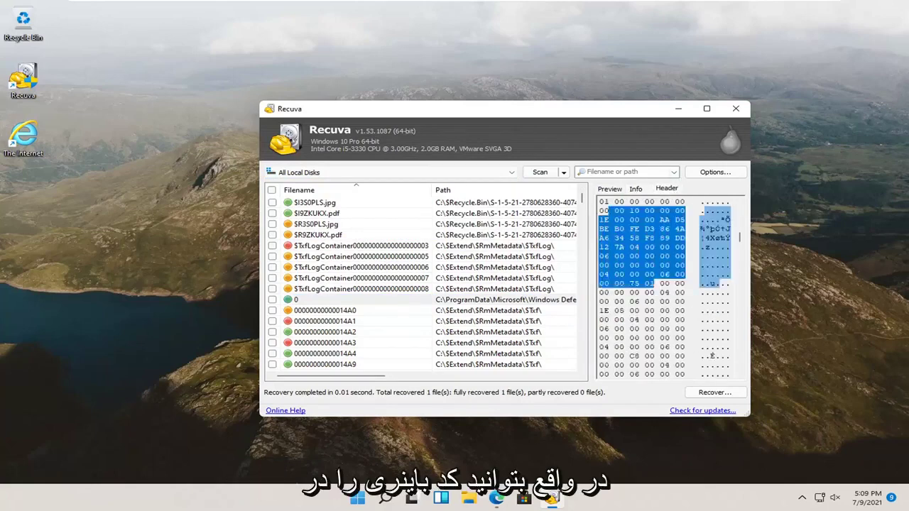
pyautogui.scroll(1, 643, 284)
pyautogui.moveTo(646, 220); pyautogui.dragTo(671, 339)
pyautogui.scroll(-2, 672, 319)
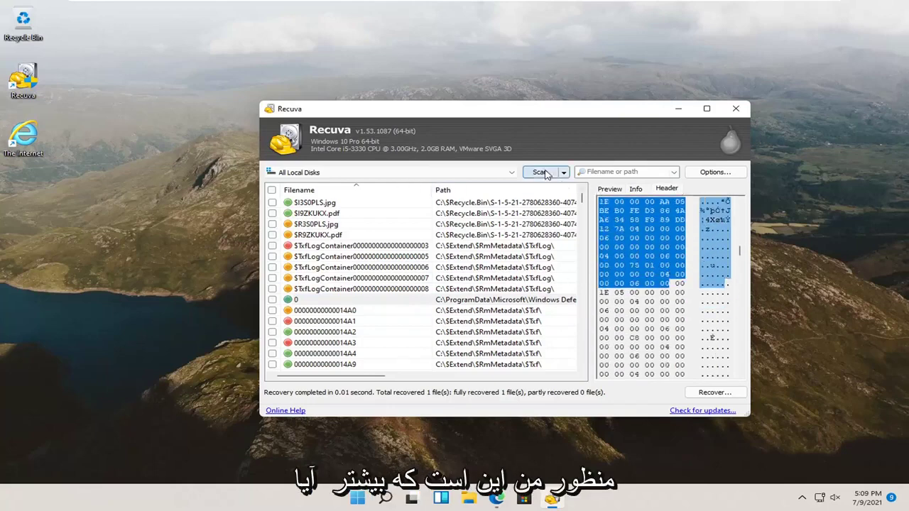
# - Review the available scan types, Scan Files and Scan Contents, and the selectable drives
pyautogui.click(566, 173)
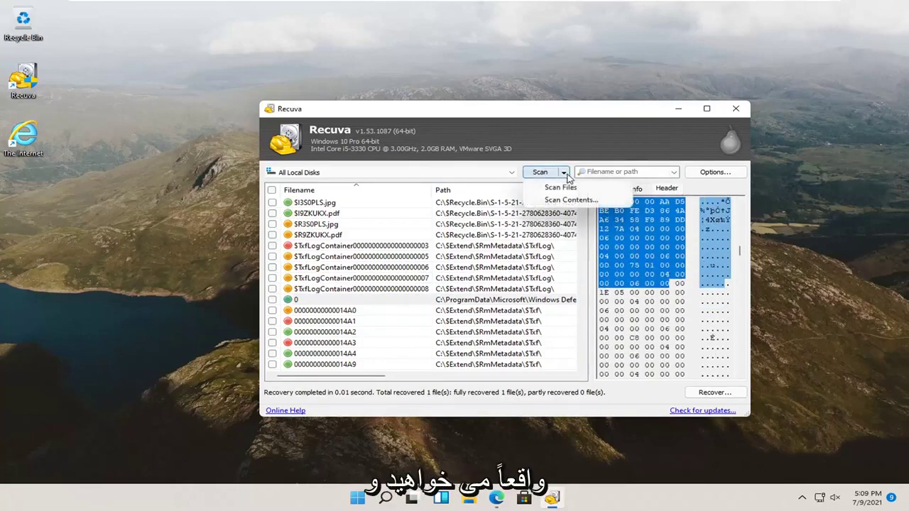
pyautogui.click(613, 155)
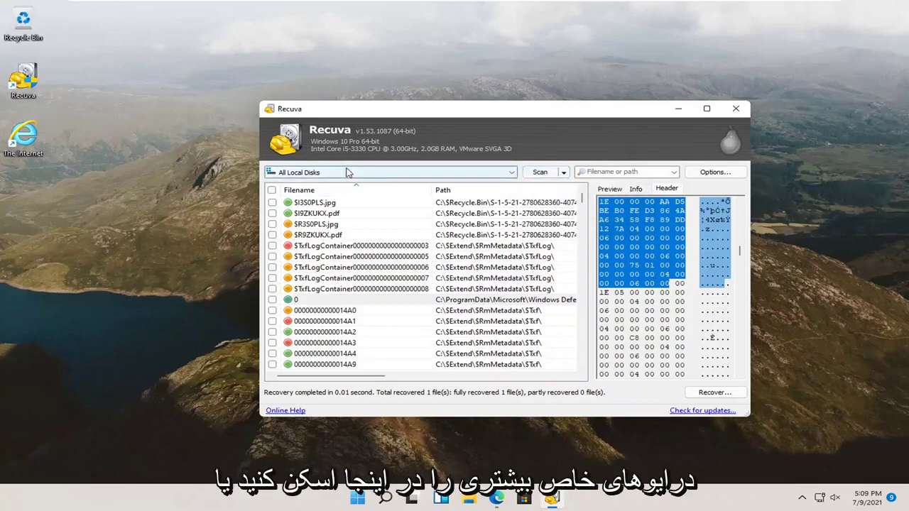
pyautogui.click(565, 174)
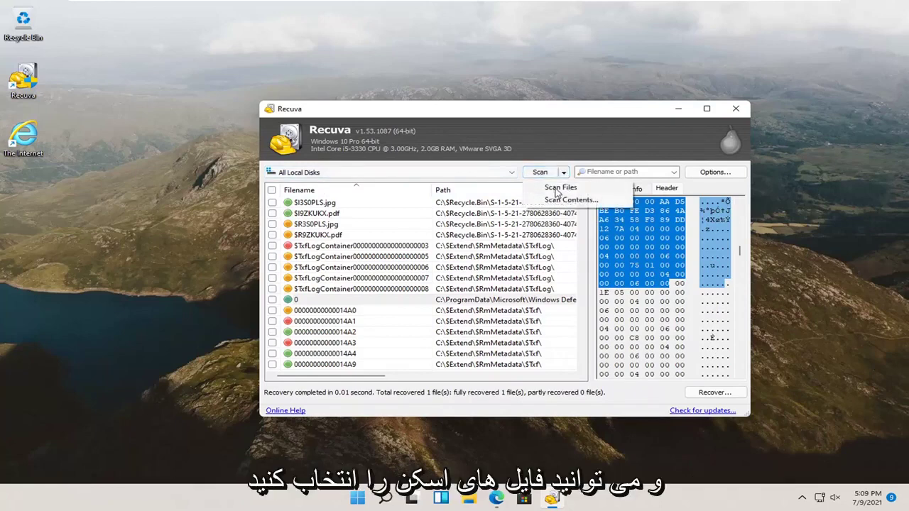
pyautogui.click(492, 174)
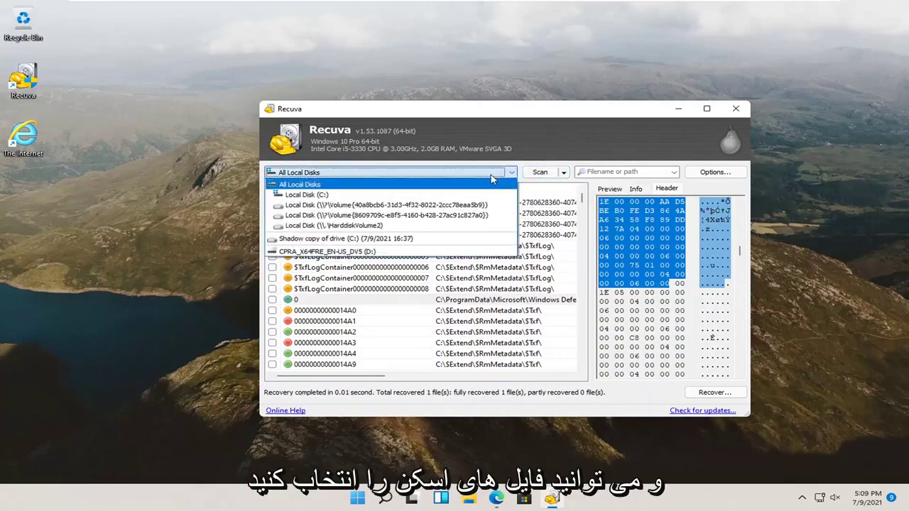
# - Start a new Scan Files run on All Local Disks and cancel it while it is in progress
pyautogui.click(563, 174)
pyautogui.click(563, 173)
pyautogui.click(554, 189)
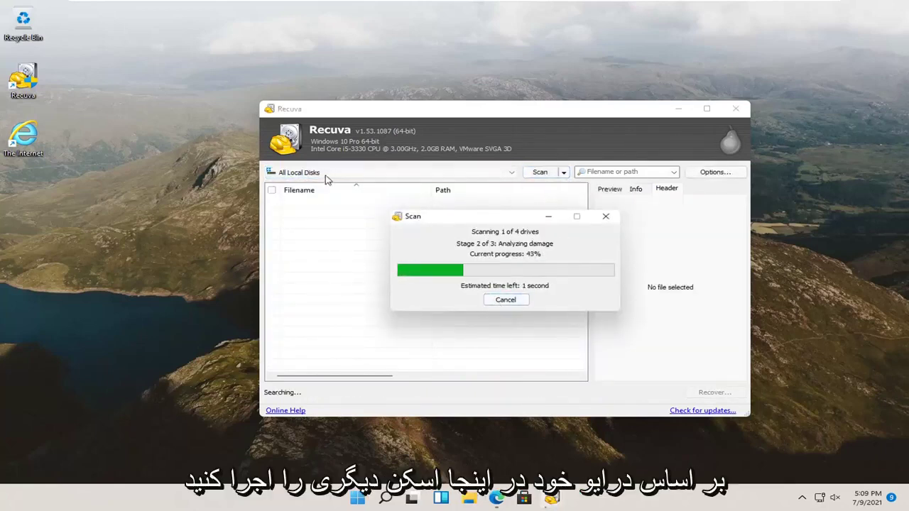
pyautogui.click(505, 301)
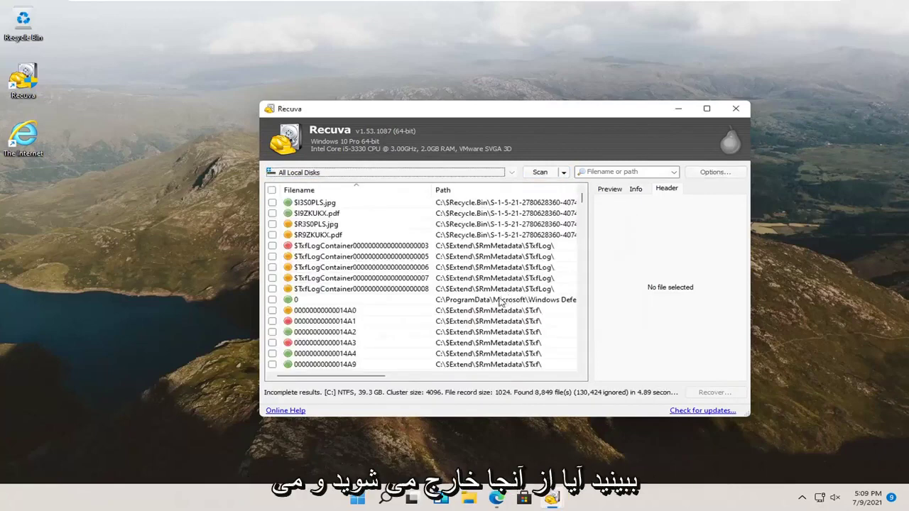
# - Review the General, Actions, Advanced, Drives and Privacy settings in Recuva's options and close them without changes
pyautogui.click(719, 174)
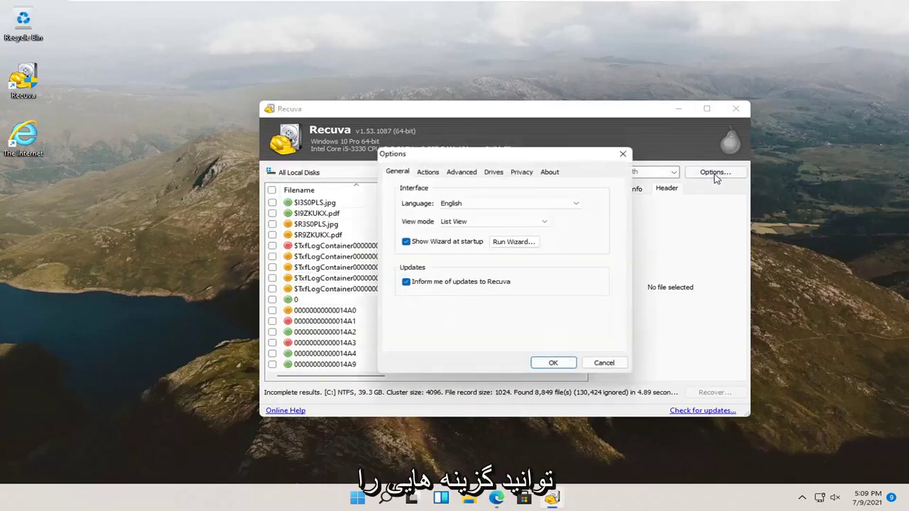
pyautogui.click(429, 172)
pyautogui.click(458, 173)
pyautogui.click(489, 174)
pyautogui.click(522, 174)
pyautogui.click(493, 173)
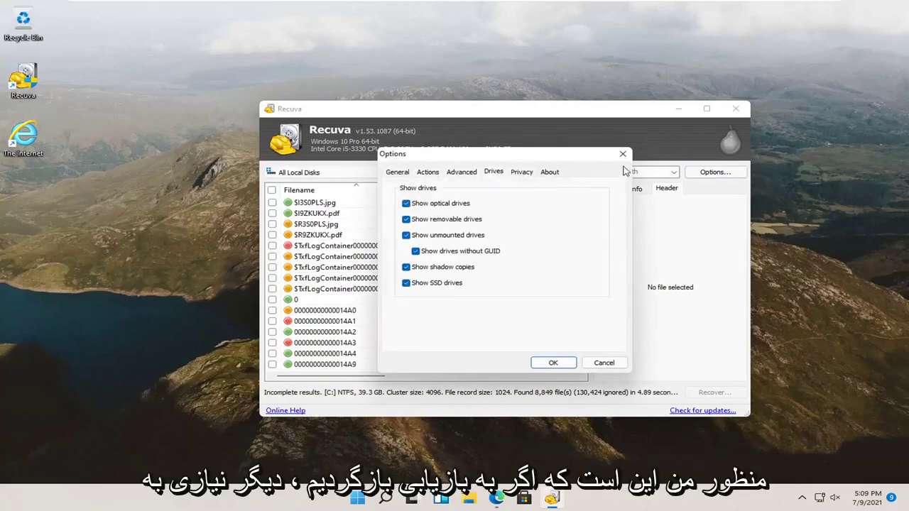
pyautogui.press('Escape')
# - Close Recuva and relaunch it from the desktop, allowing it to make changes to the device
pyautogui.click(736, 109)
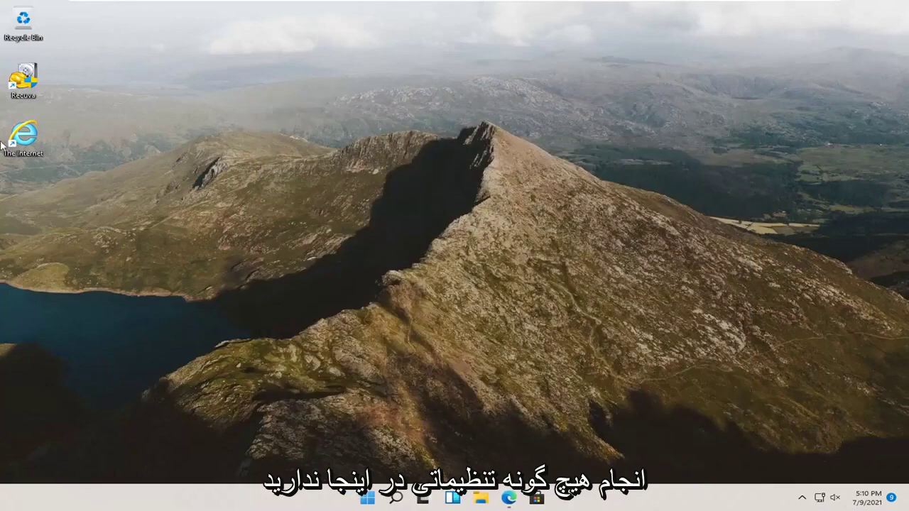
pyautogui.doubleClick(27, 80)
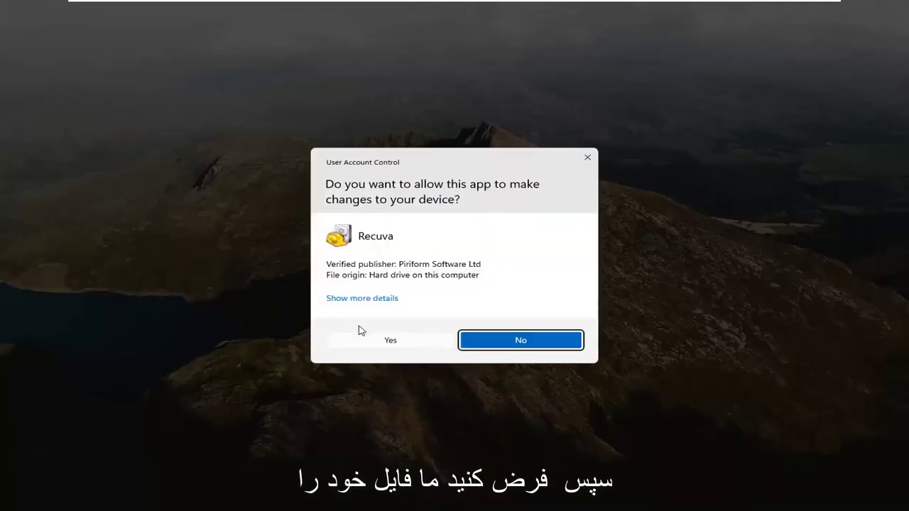
pyautogui.click(368, 342)
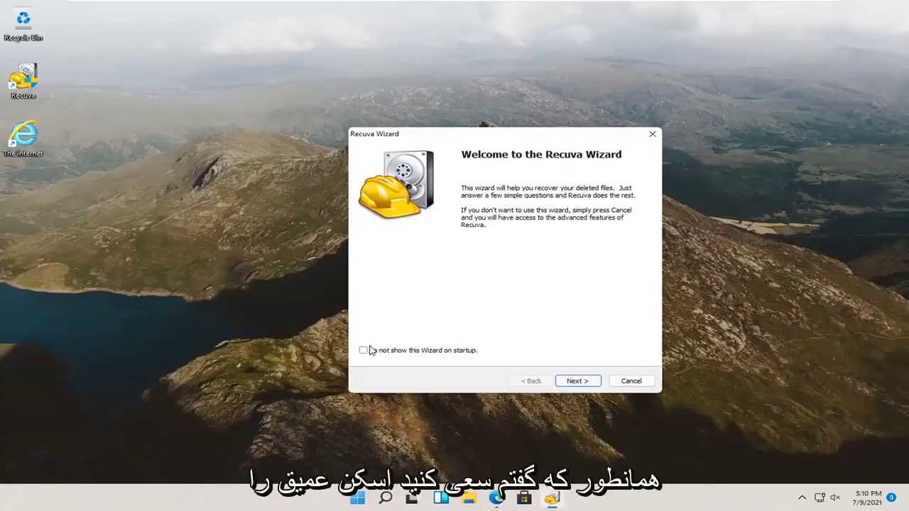
# - Set the Recuva Wizard to look for Music files, keeping the file location as I'm not sure
pyautogui.click(572, 383)
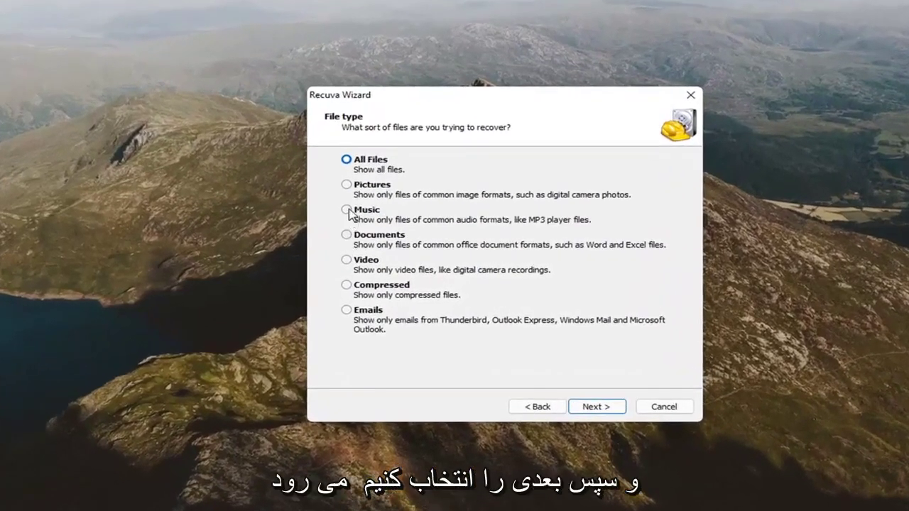
pyautogui.click(346, 210)
pyautogui.click(593, 406)
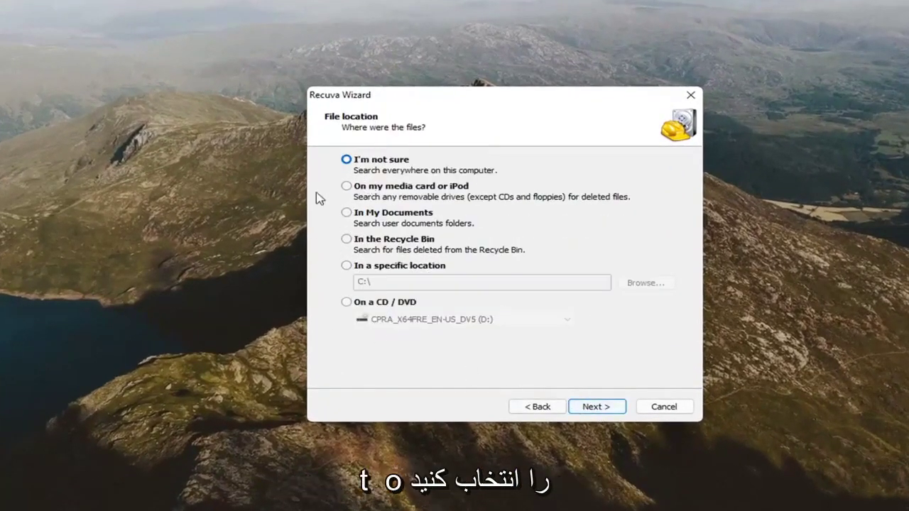
pyautogui.click(595, 408)
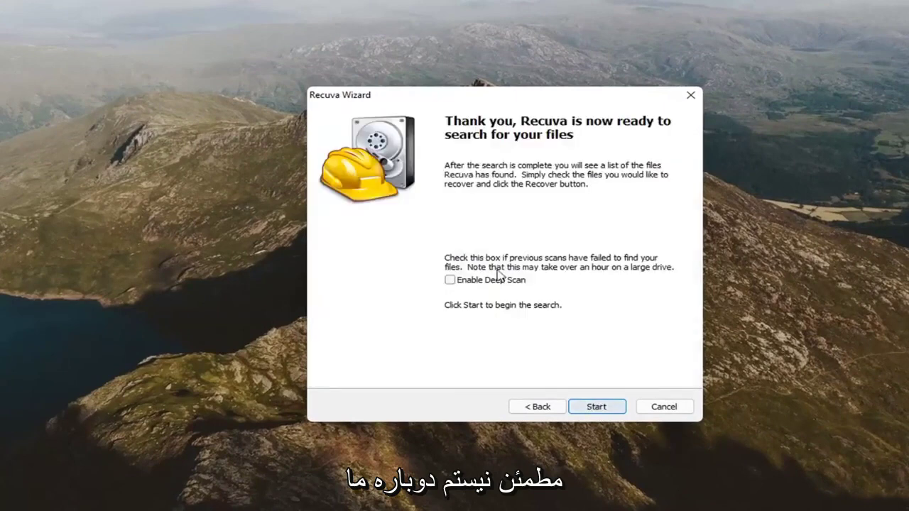
# - Enable Deep Scan, run the search for the music files and dismiss the drive warning
pyautogui.click(455, 281)
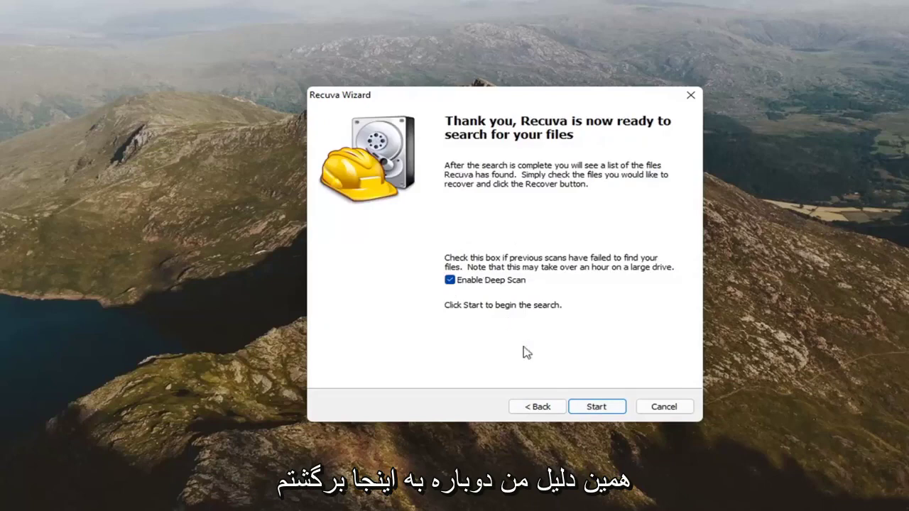
pyautogui.click(591, 410)
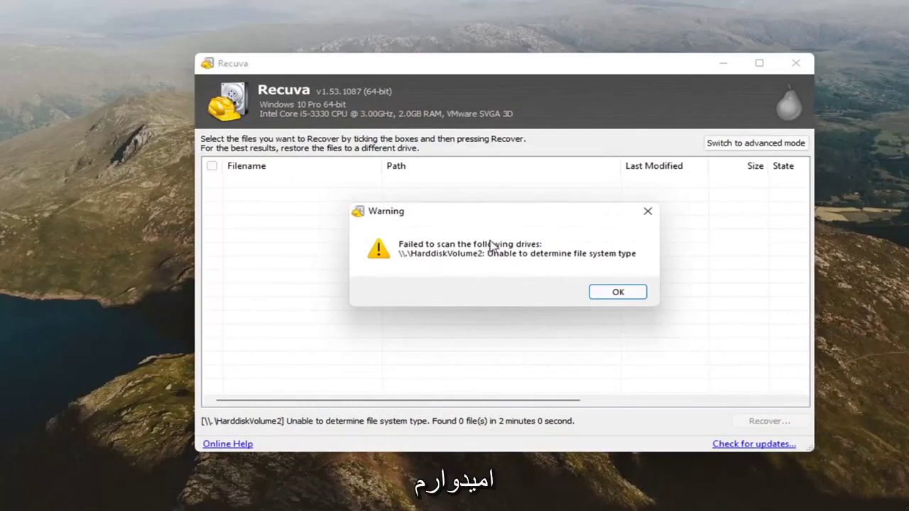
pyautogui.click(648, 212)
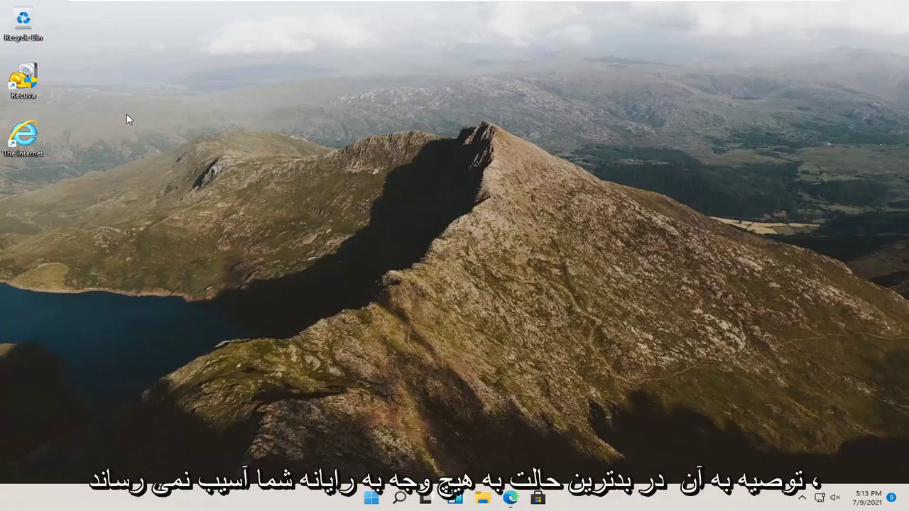
pyautogui.moveTo(187, 77); pyautogui.dragTo(511, 270)
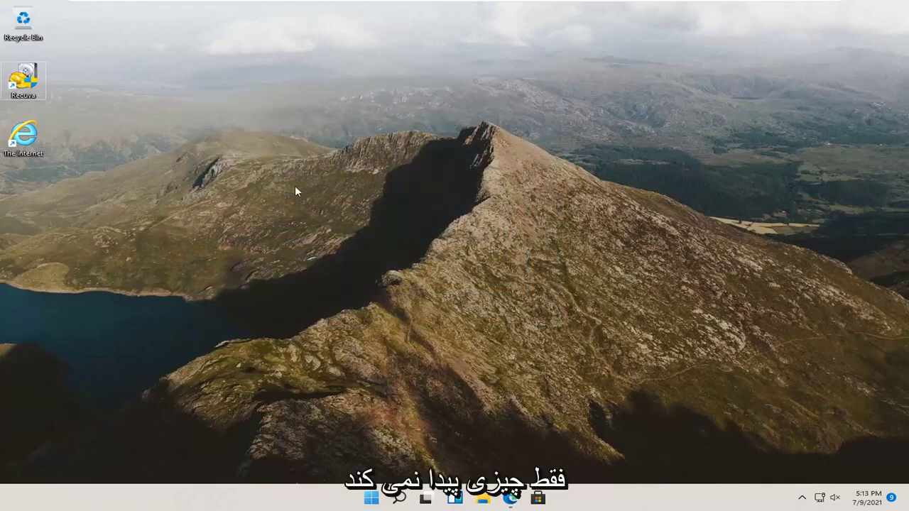